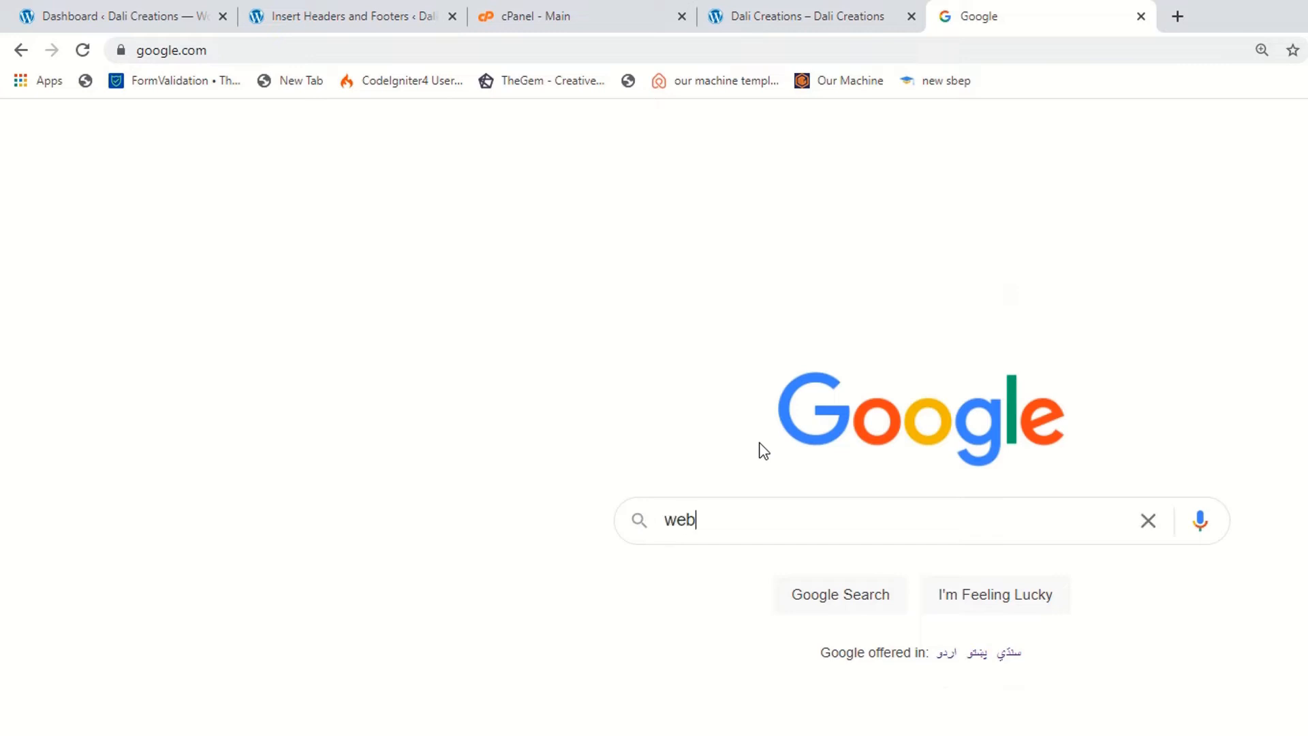
Search Google for "webmaster google" and open Google Search Console from the results.
key("Down")
key("Return")
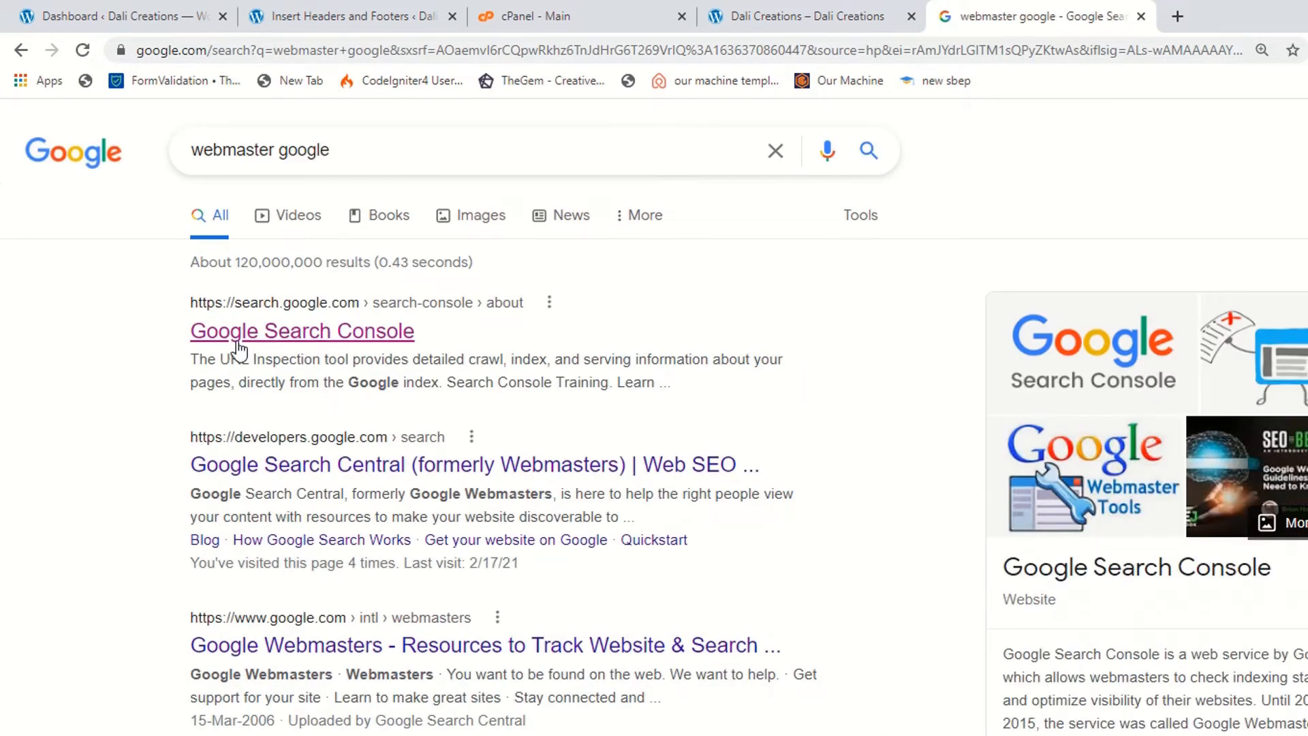
left_click(344, 333)
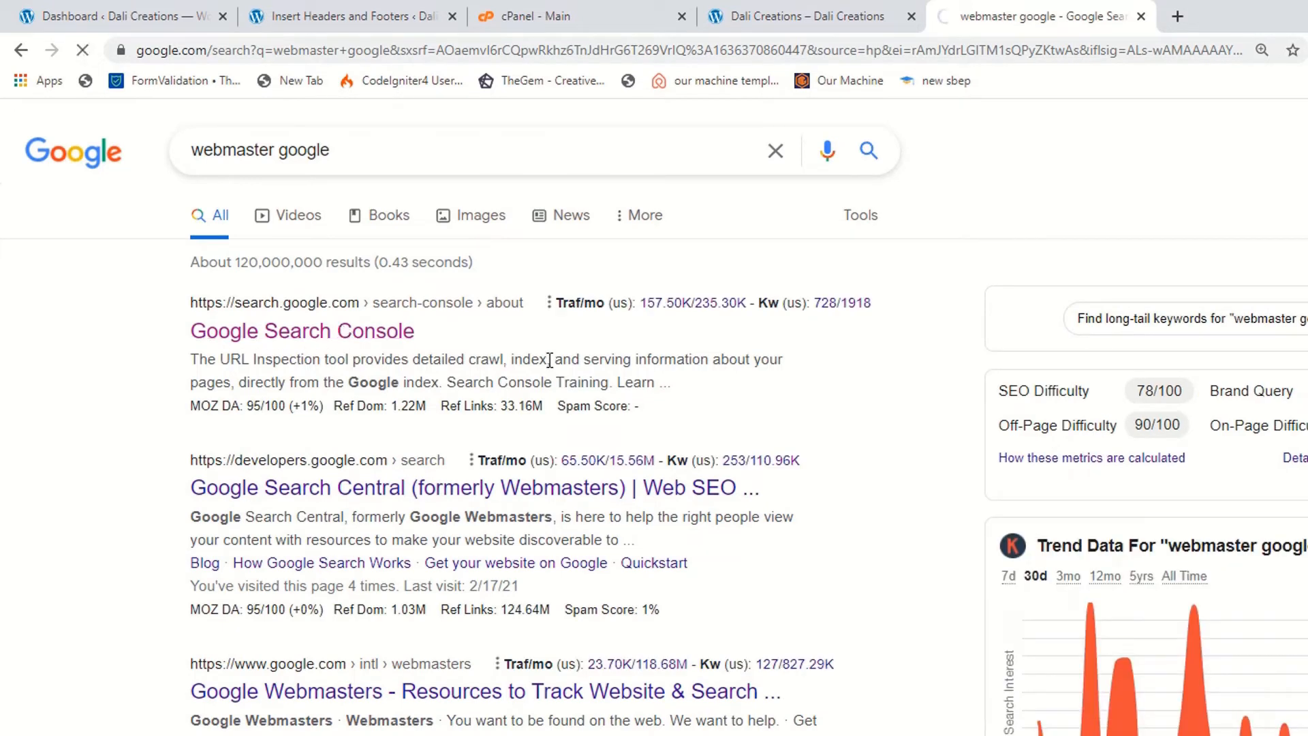
left_click(416, 571)
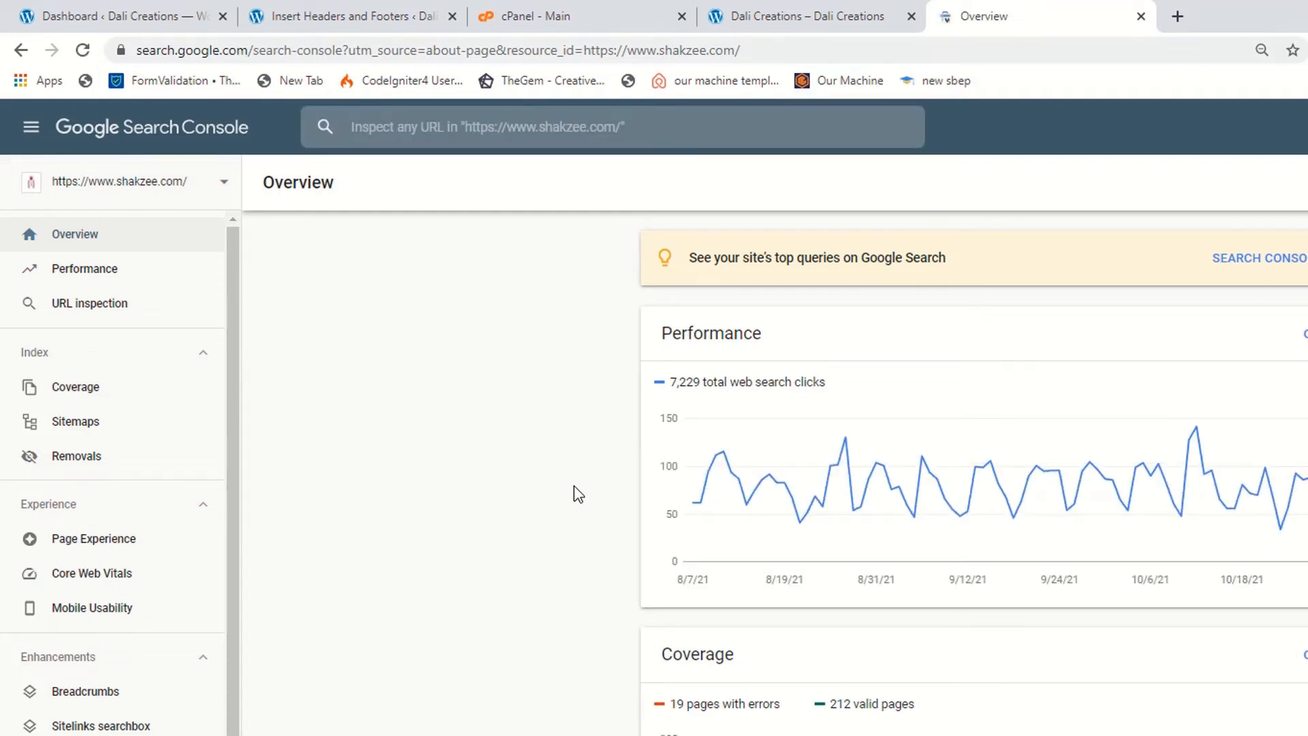
Check the list of properties, switch Search Console to the other Google account, and close the previous account's tab.
left_click(176, 203)
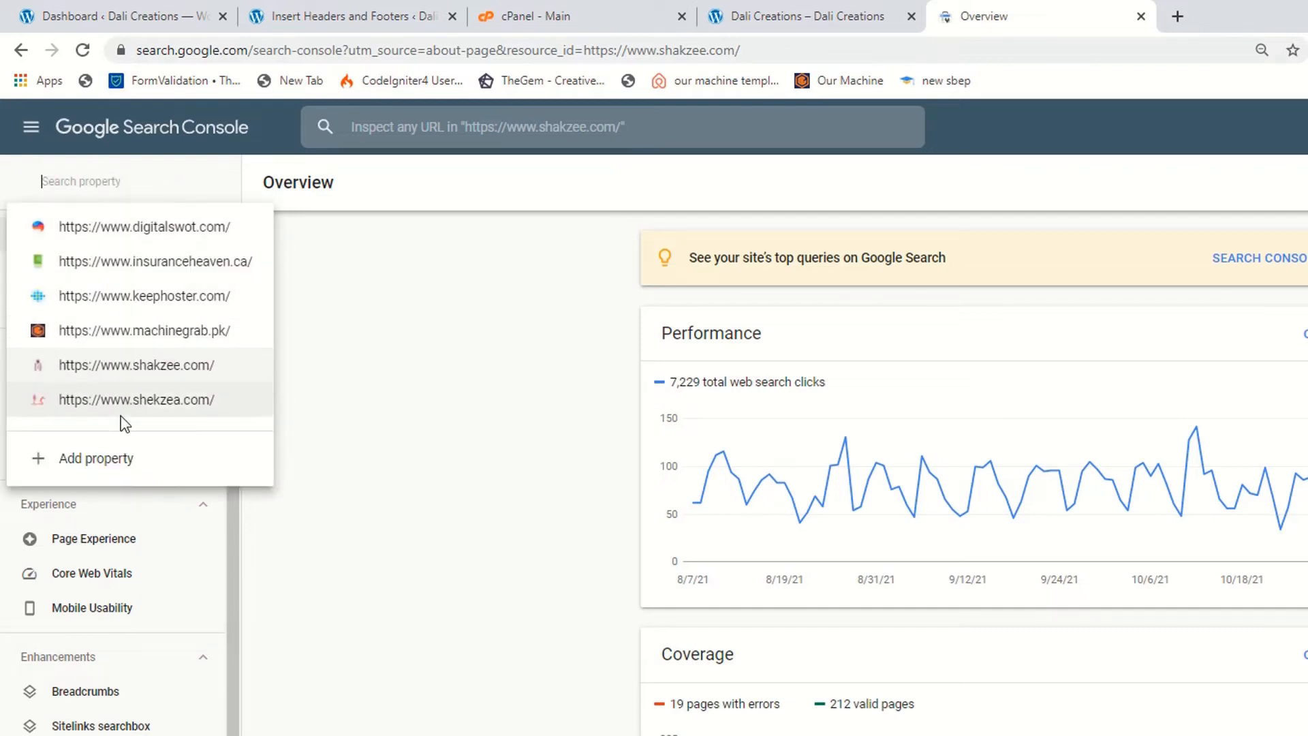
left_click(355, 298)
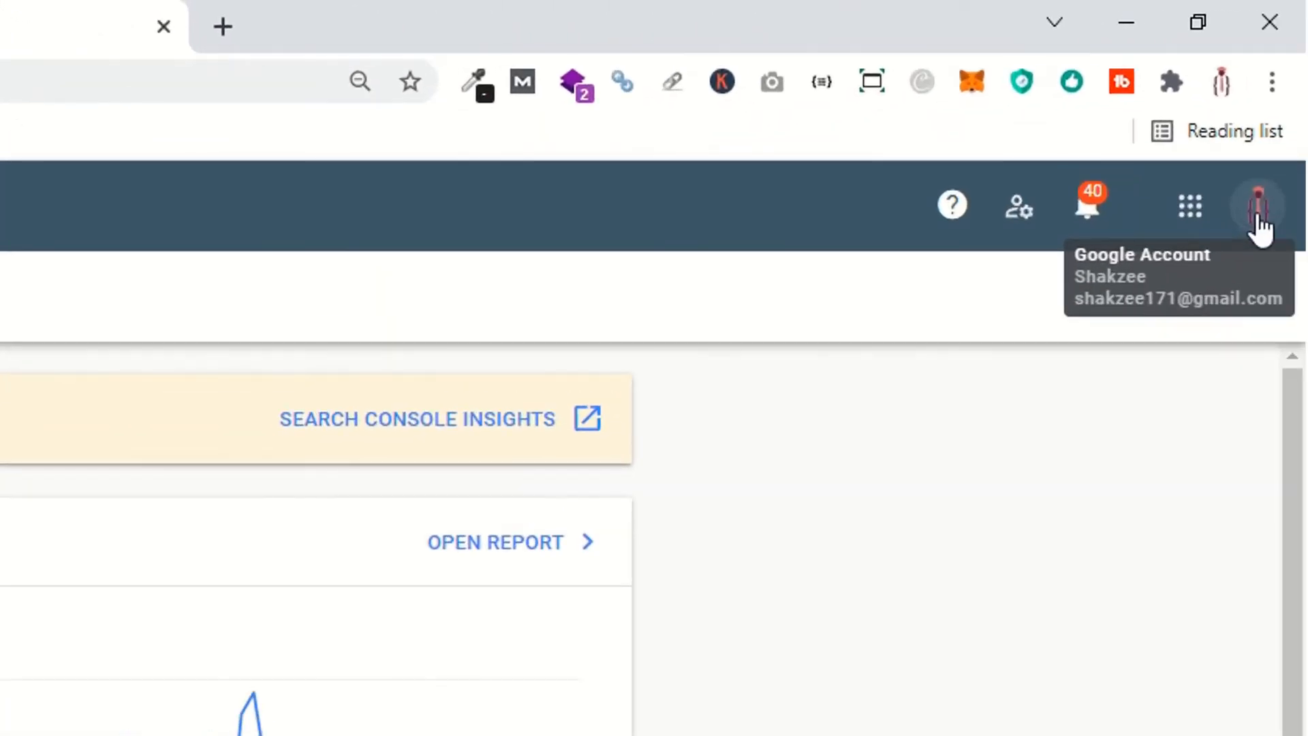
left_click(1258, 218)
left_click(922, 703)
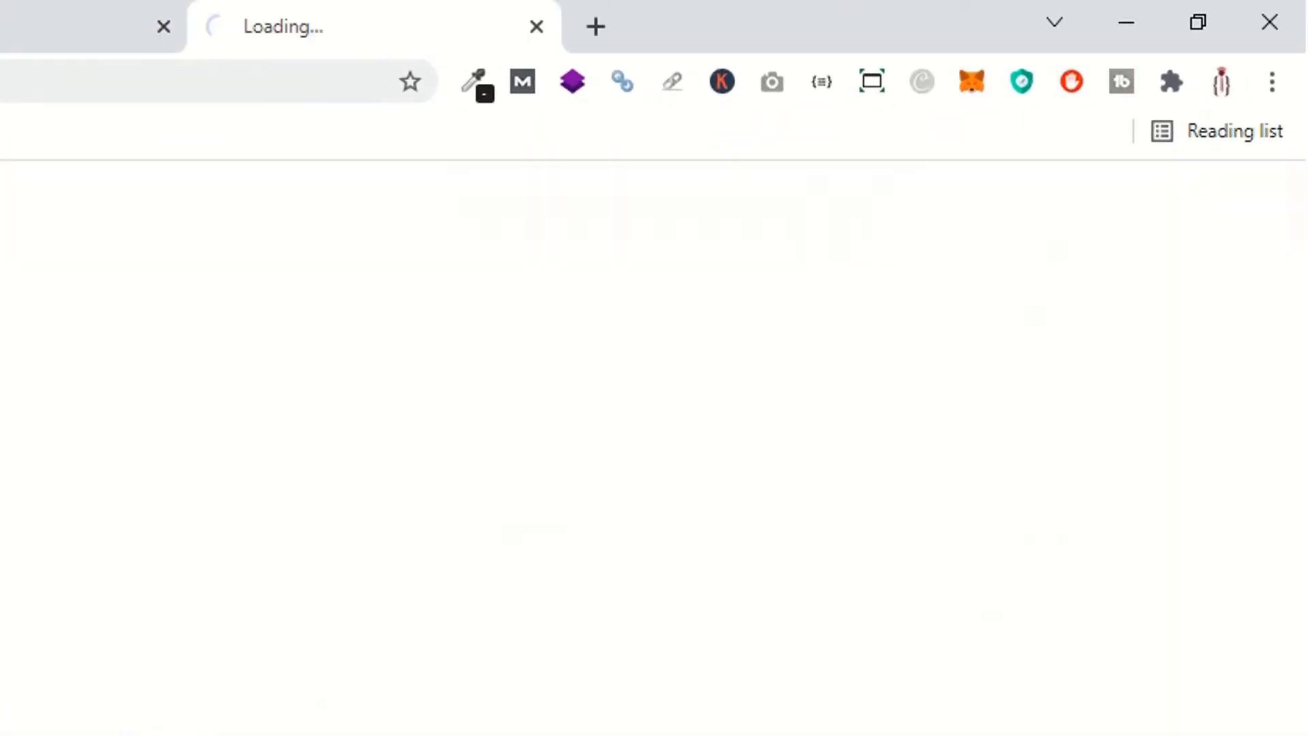
left_click(163, 26)
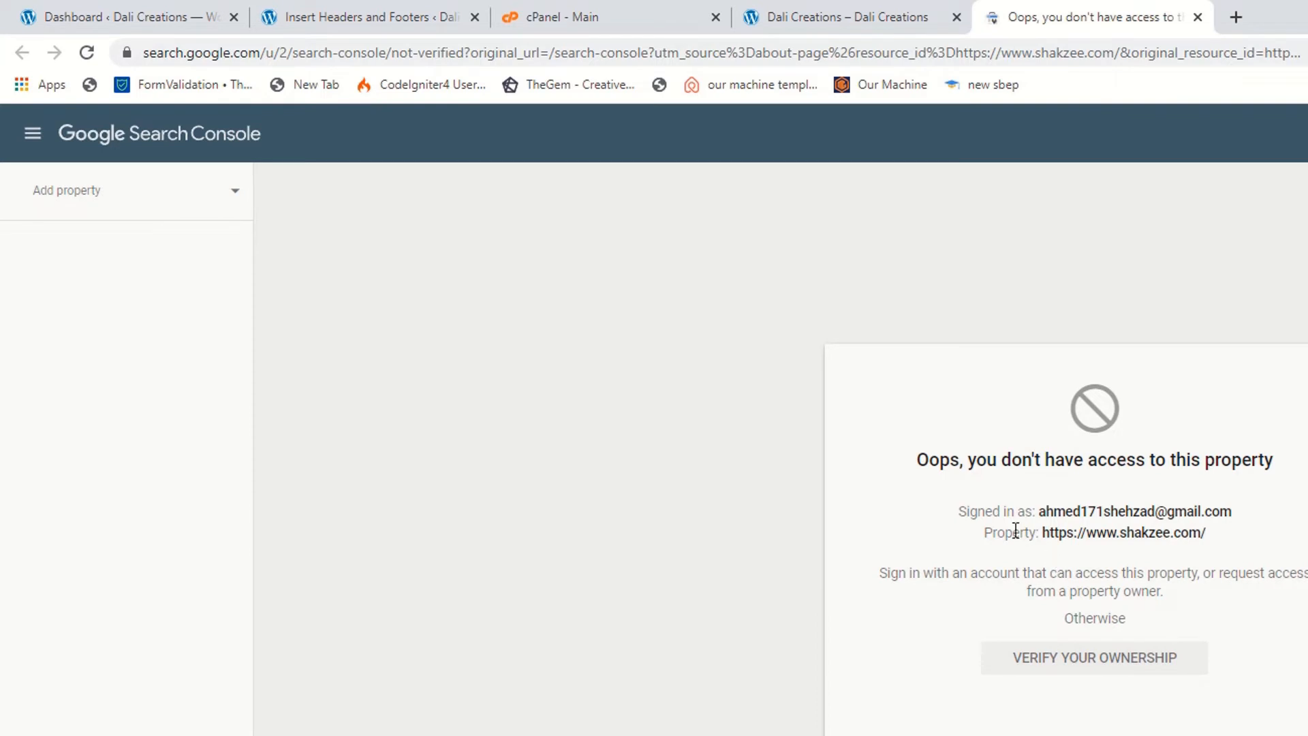
Enter shekzee.com as the address in a new browser tab without loading it, and return to Search Console.
left_click_drag(1037, 533, 1225, 541)
left_click(866, 545)
key("ctrl+t")
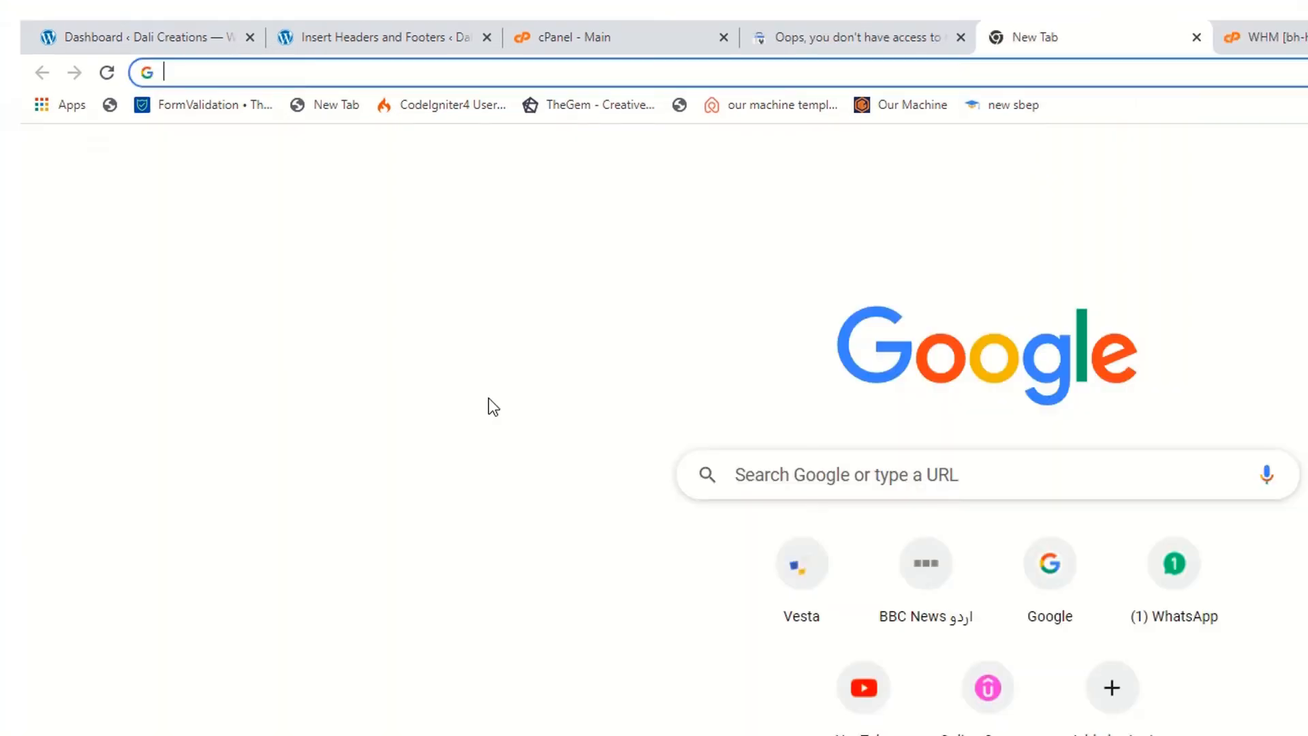
type("shekzee.com")
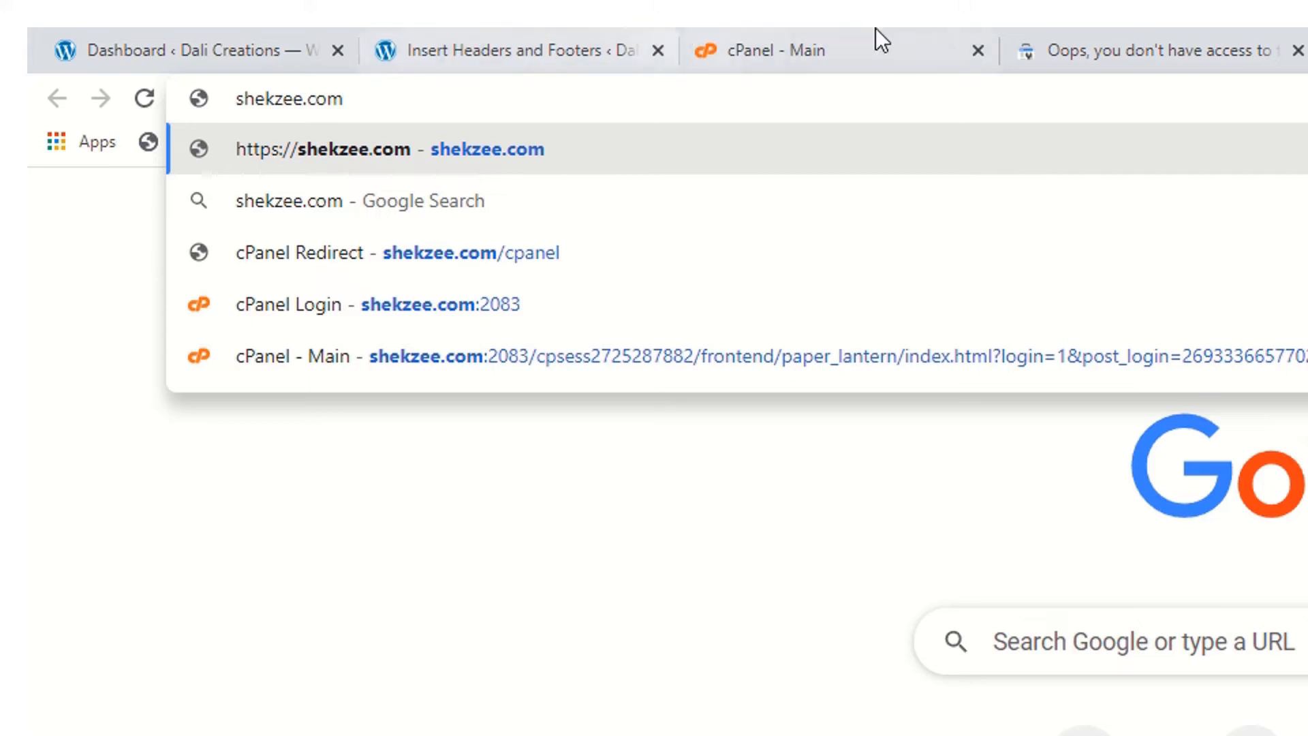
left_click(1098, 38)
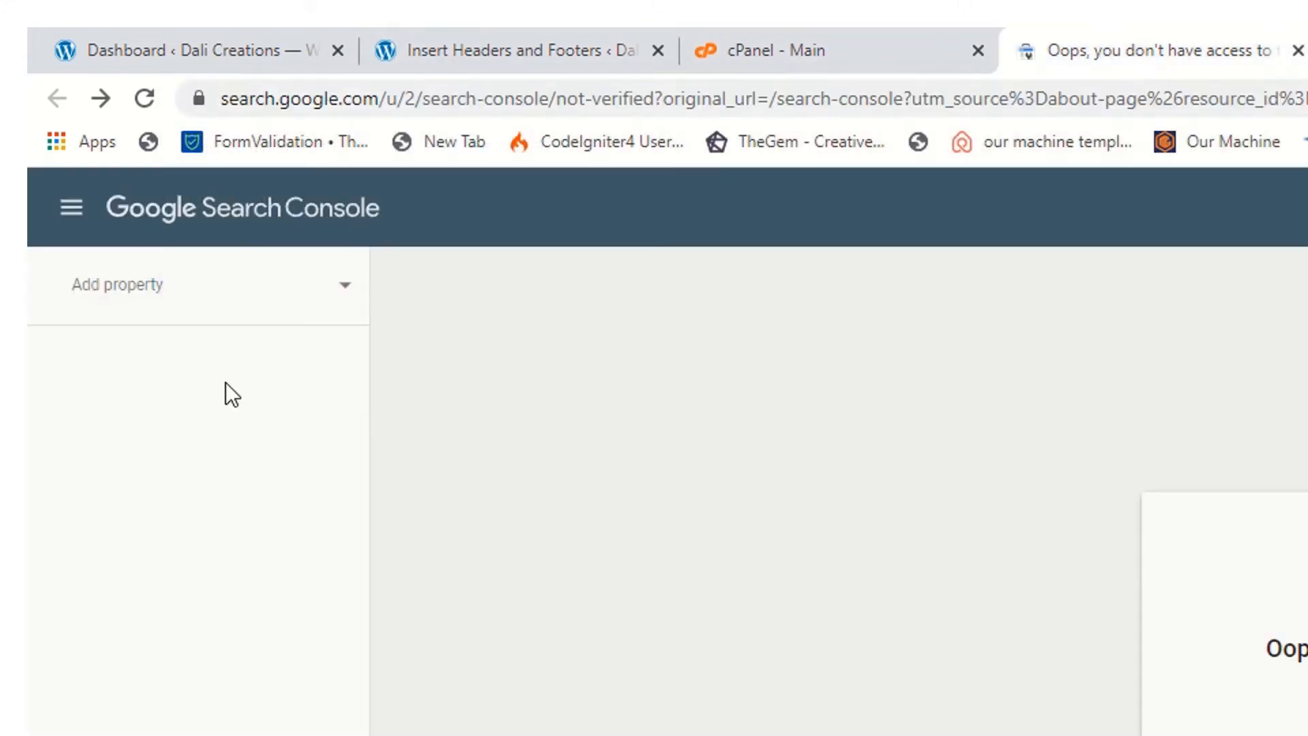
Add a Domain property for shekzee.com and continue to its DNS ownership verification.
left_click(133, 288)
left_click(114, 423)
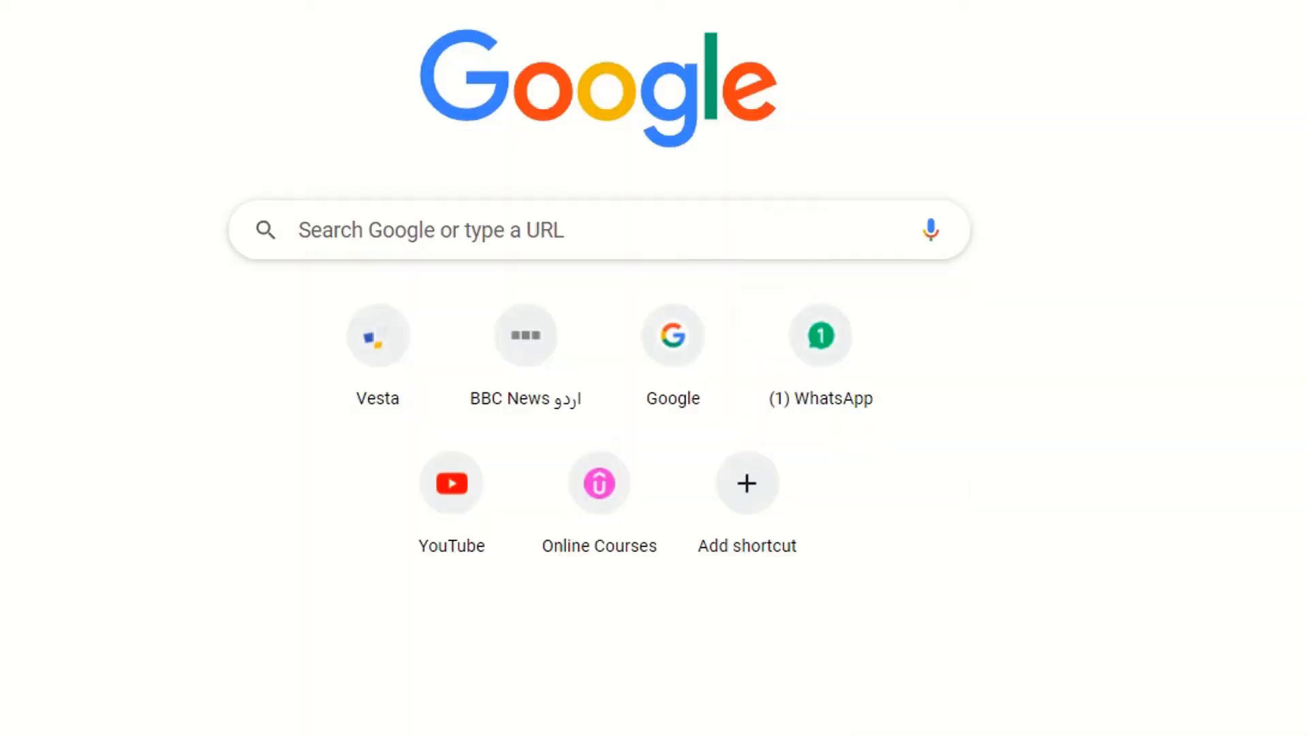
left_click(312, 450)
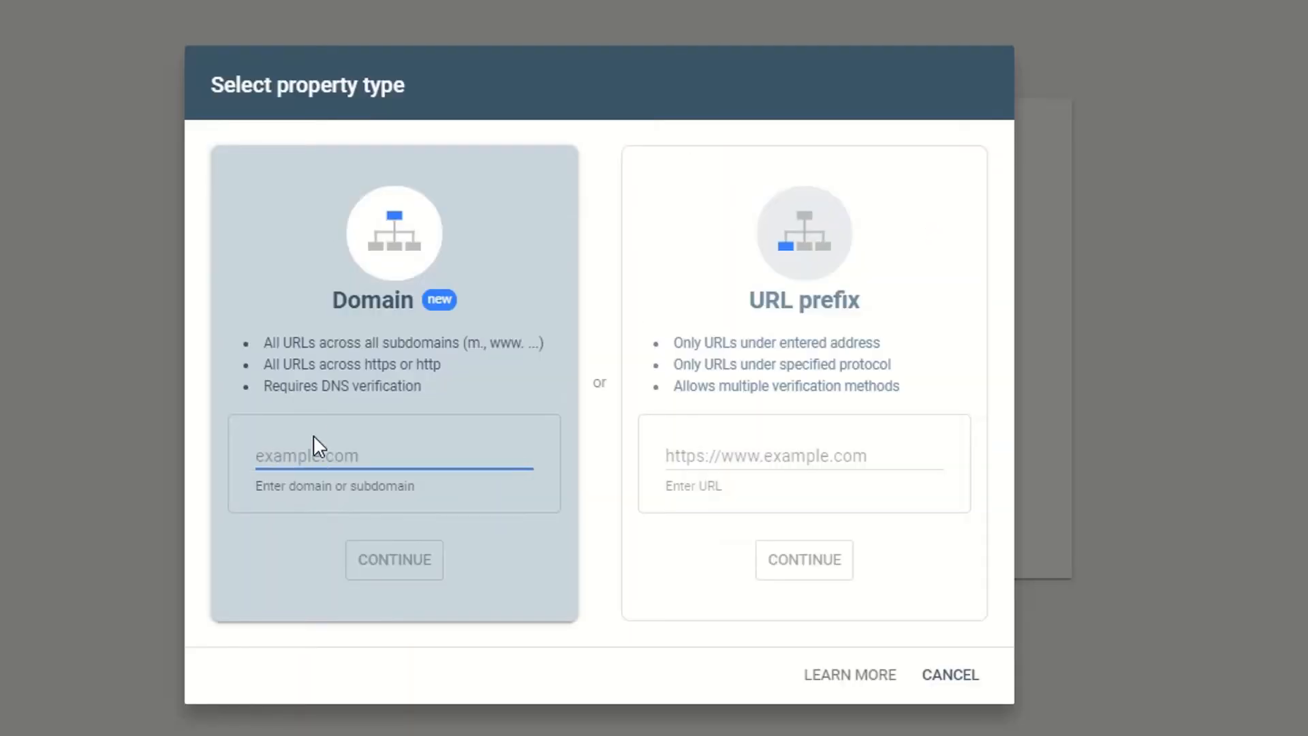
type("shekzee.com")
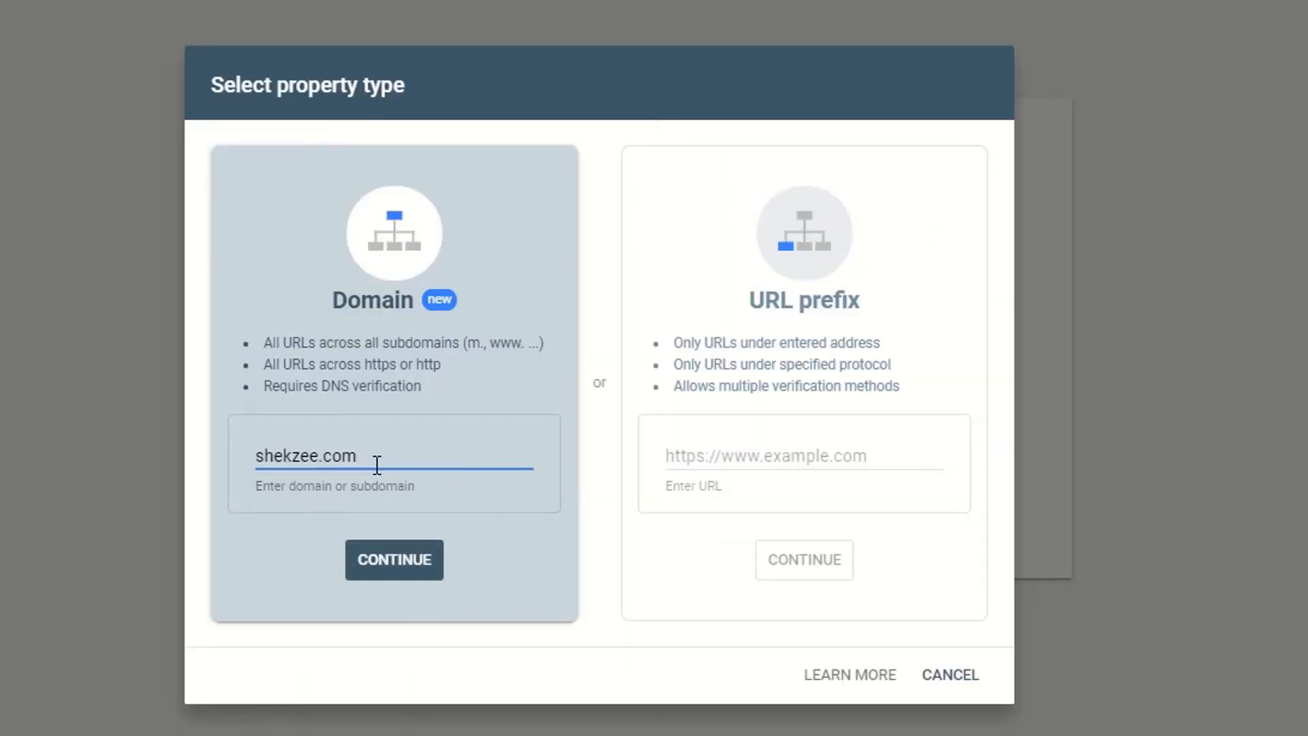
left_click(427, 562)
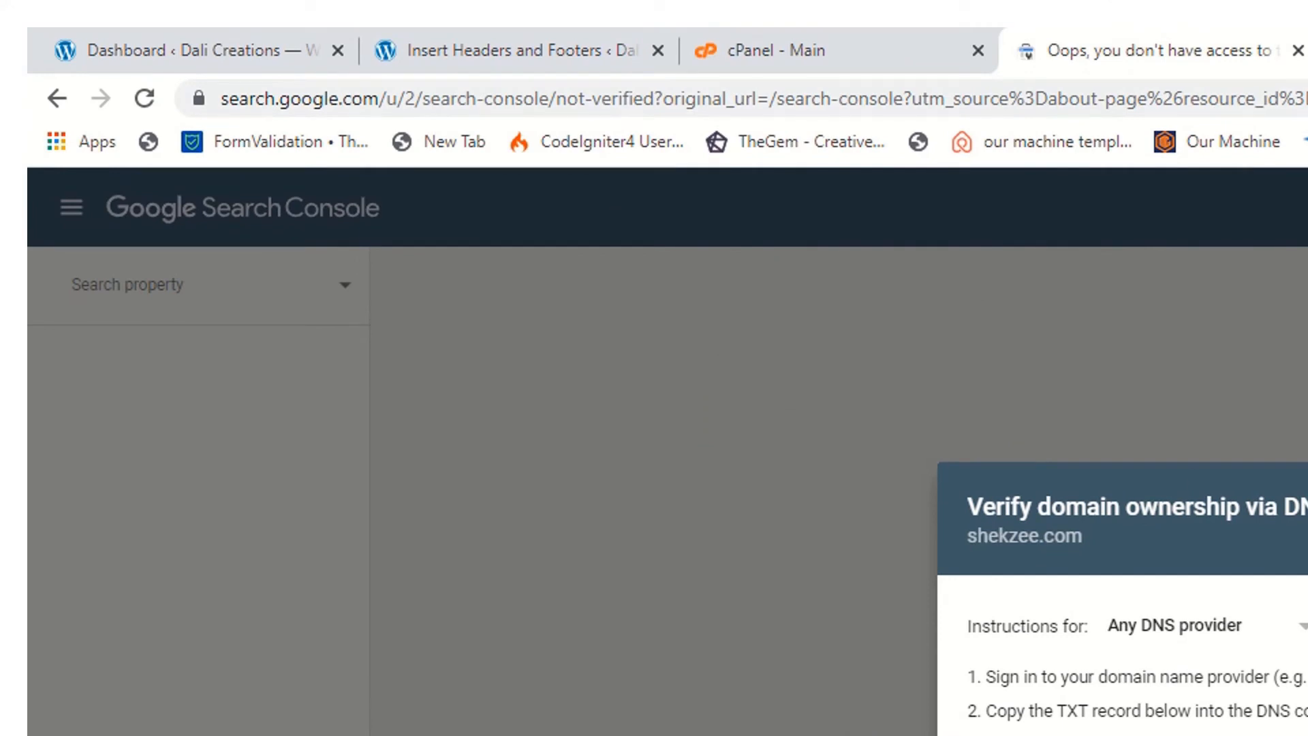
Search for godaddy in a new browser tab to reach the domain registrar's site.
key("ctrl+t")
type("godad")
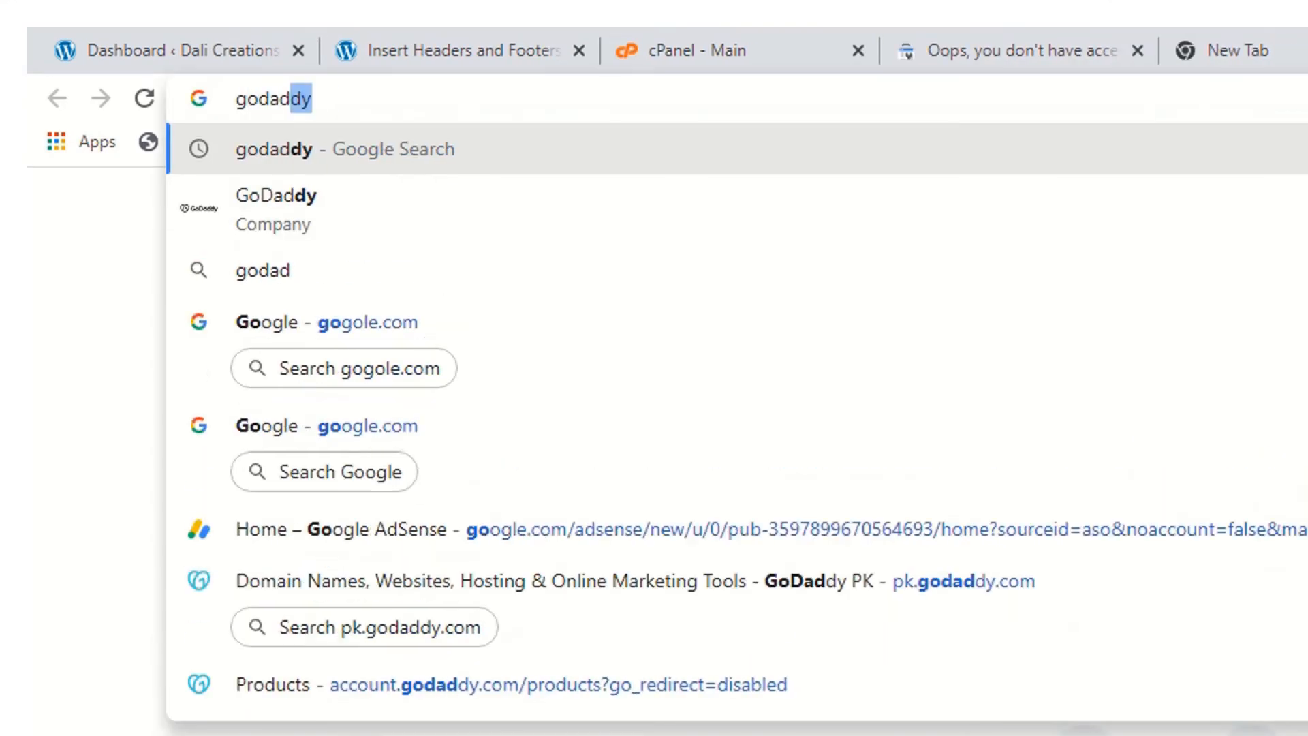
key("Return")
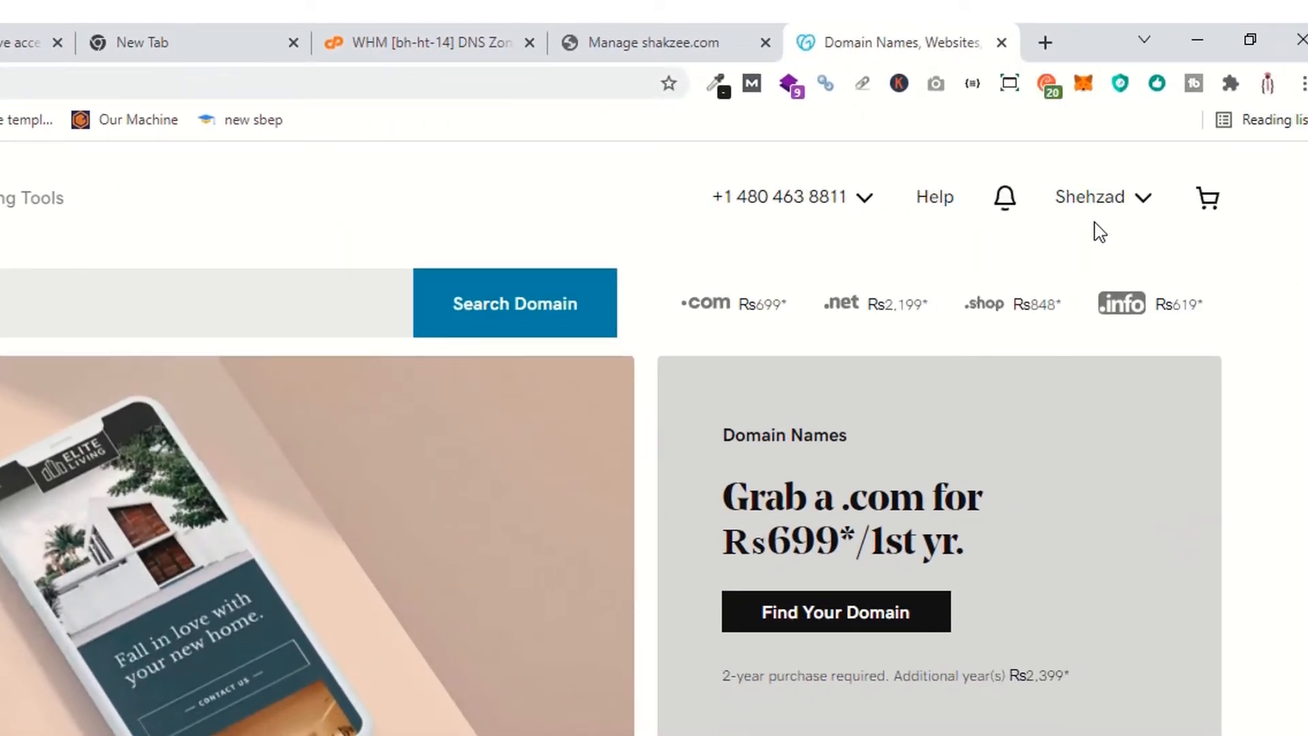
Look through the open hosting tabs and view the shekzee.com zone records in WHM's DNS Zone Manager, dismissing the in-page search.
left_click(627, 29)
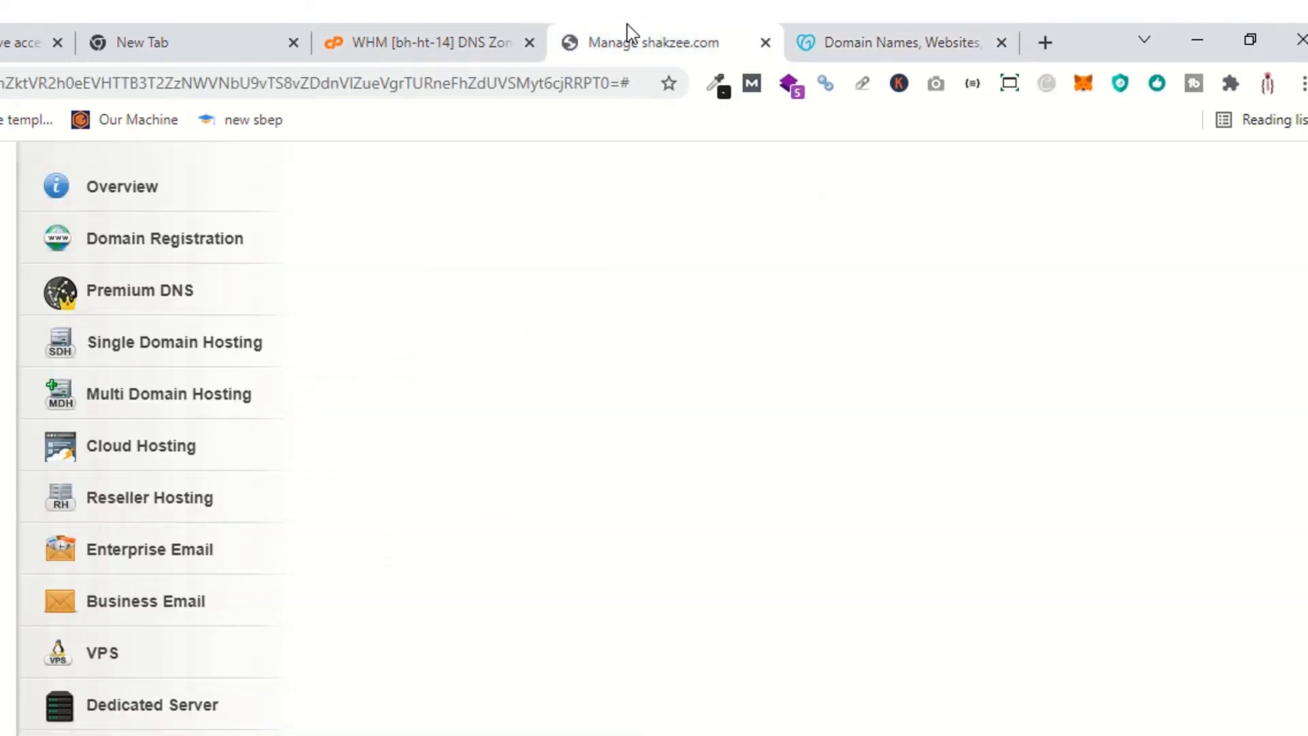
left_click(109, 39)
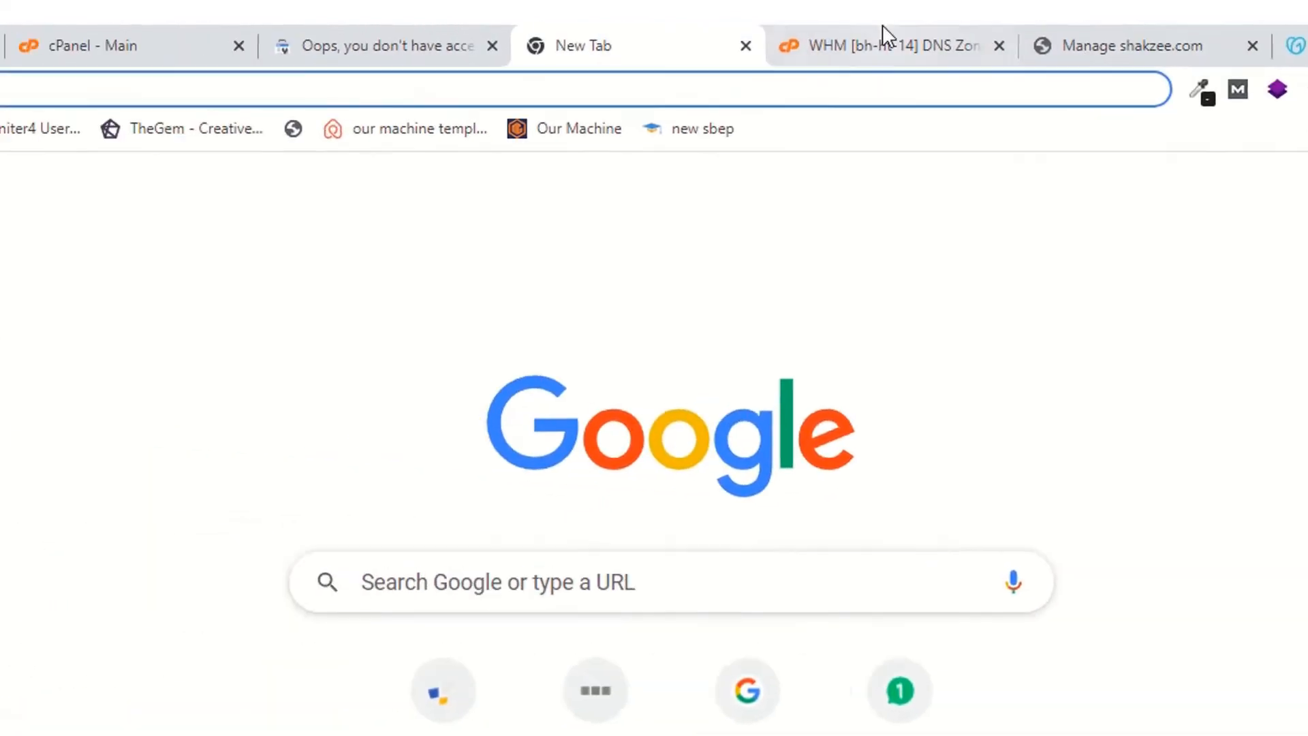
left_click(419, 42)
scroll(695, 690, "up", 4)
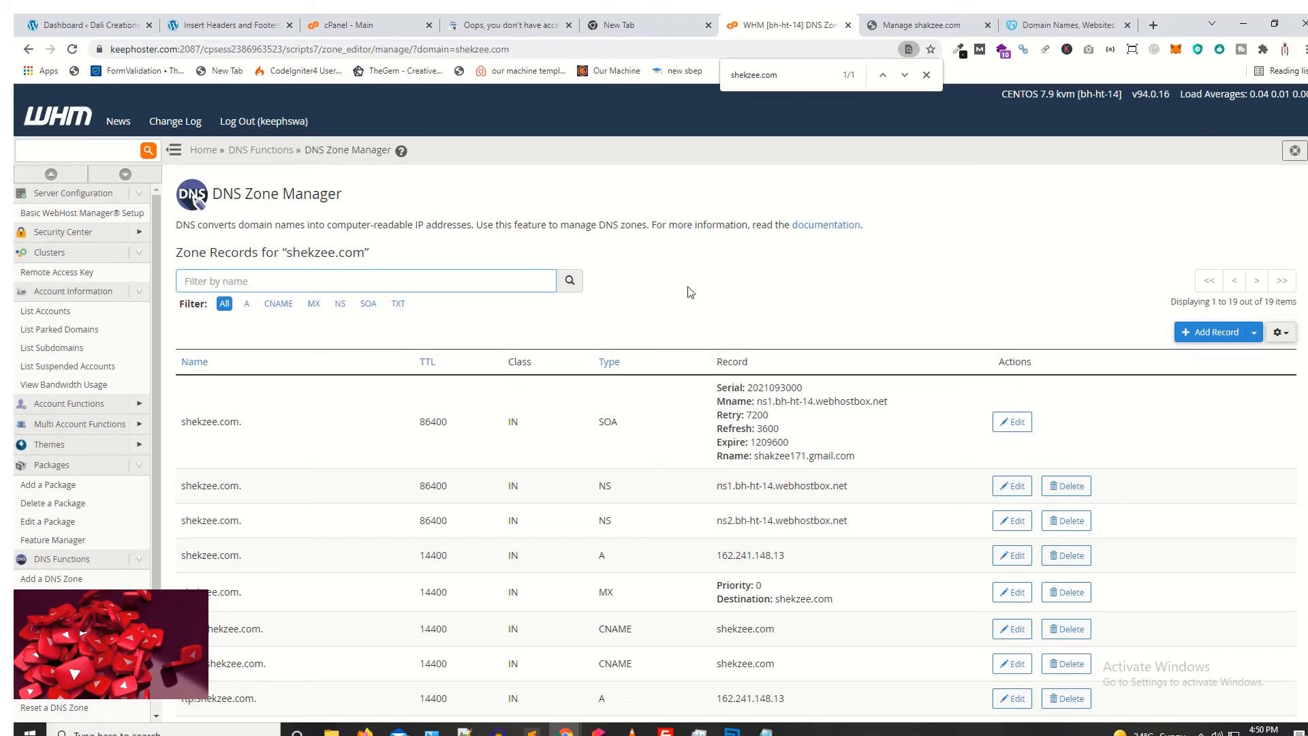
left_click(926, 74)
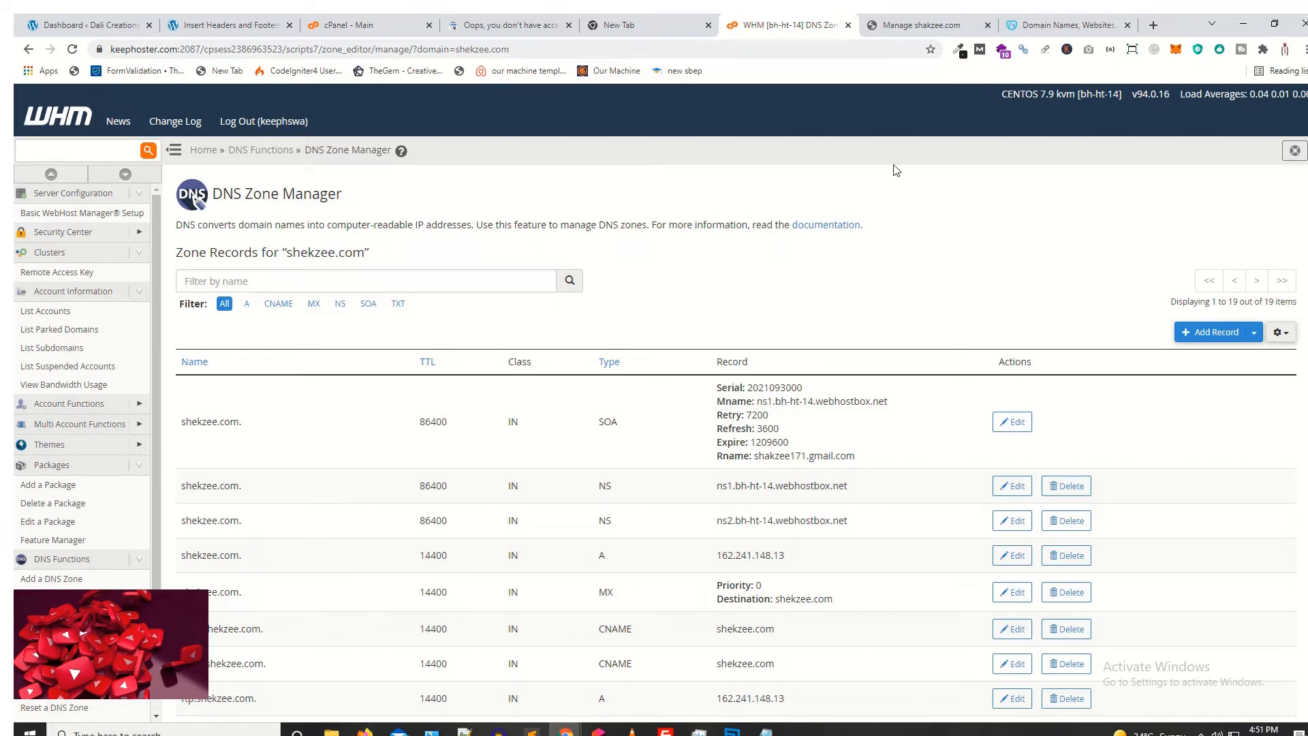
Open DNS management for shekzee.com in the GoDaddy account and examine its records and nameservers.
left_click(1062, 27)
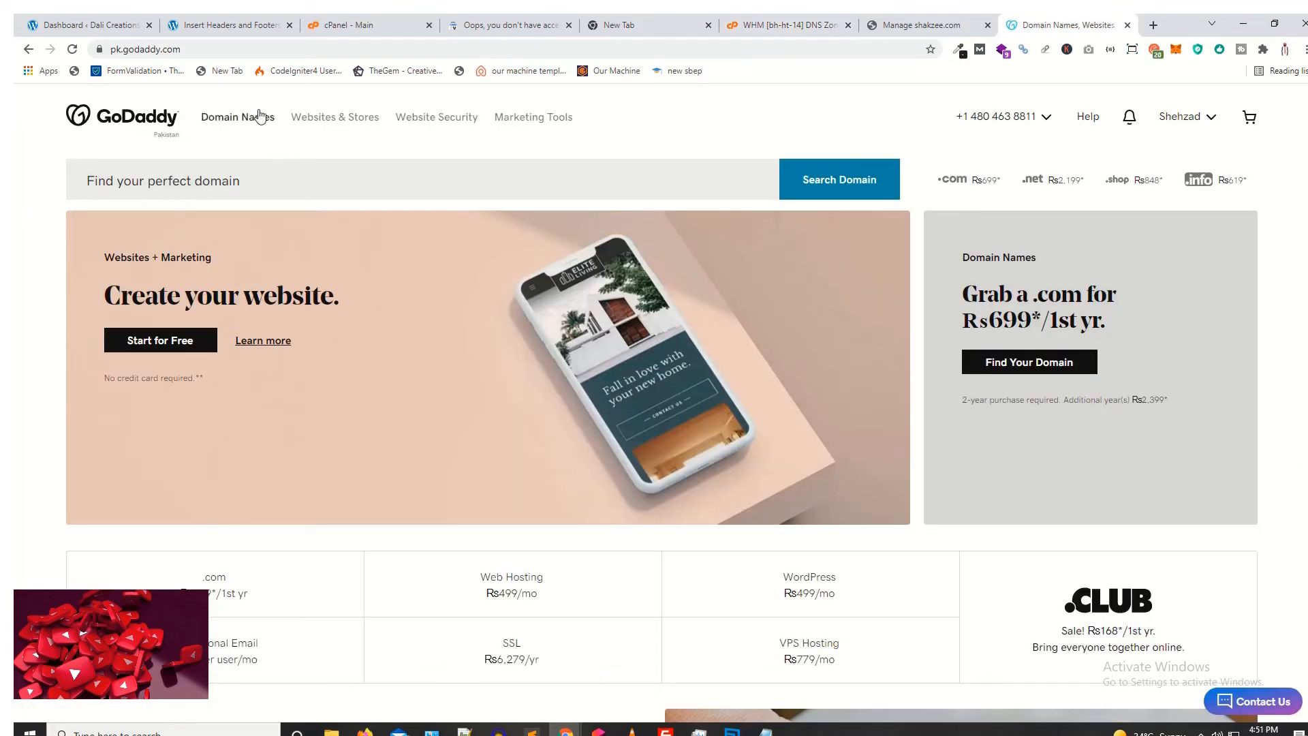
left_click(1188, 121)
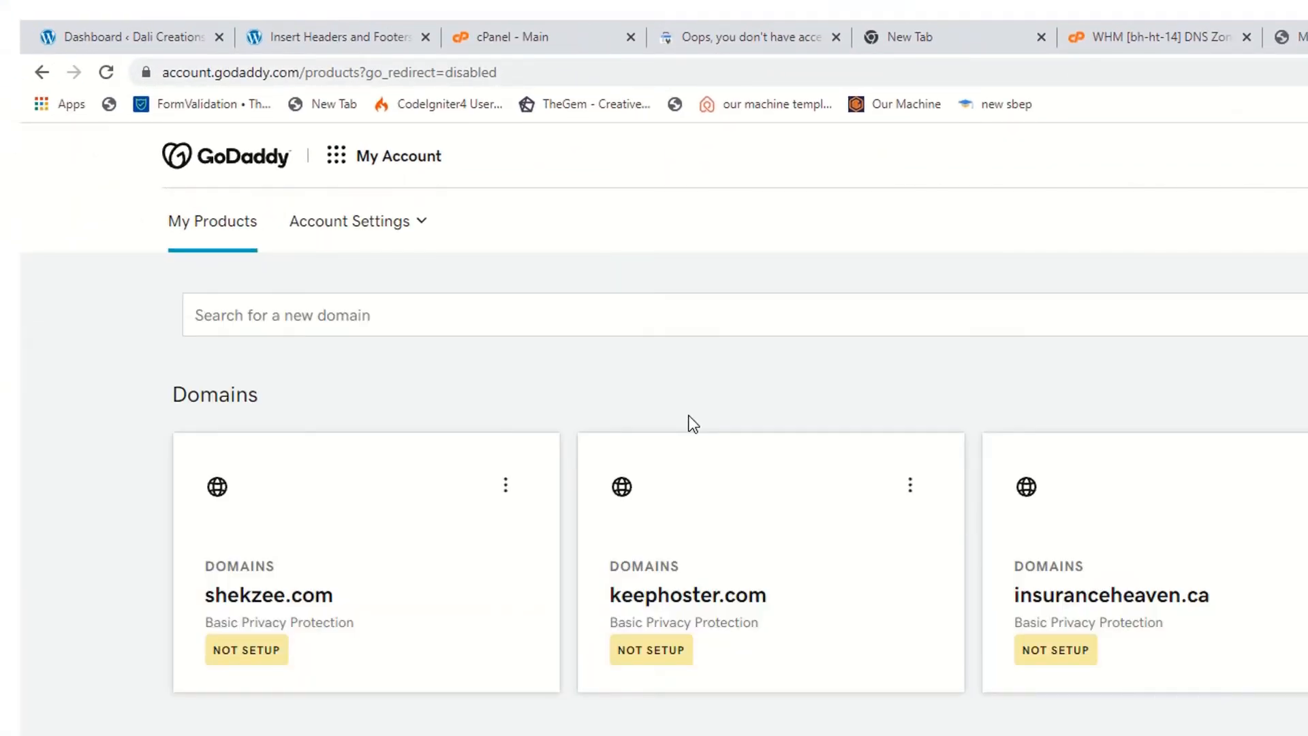
left_click(506, 485)
left_click(354, 671)
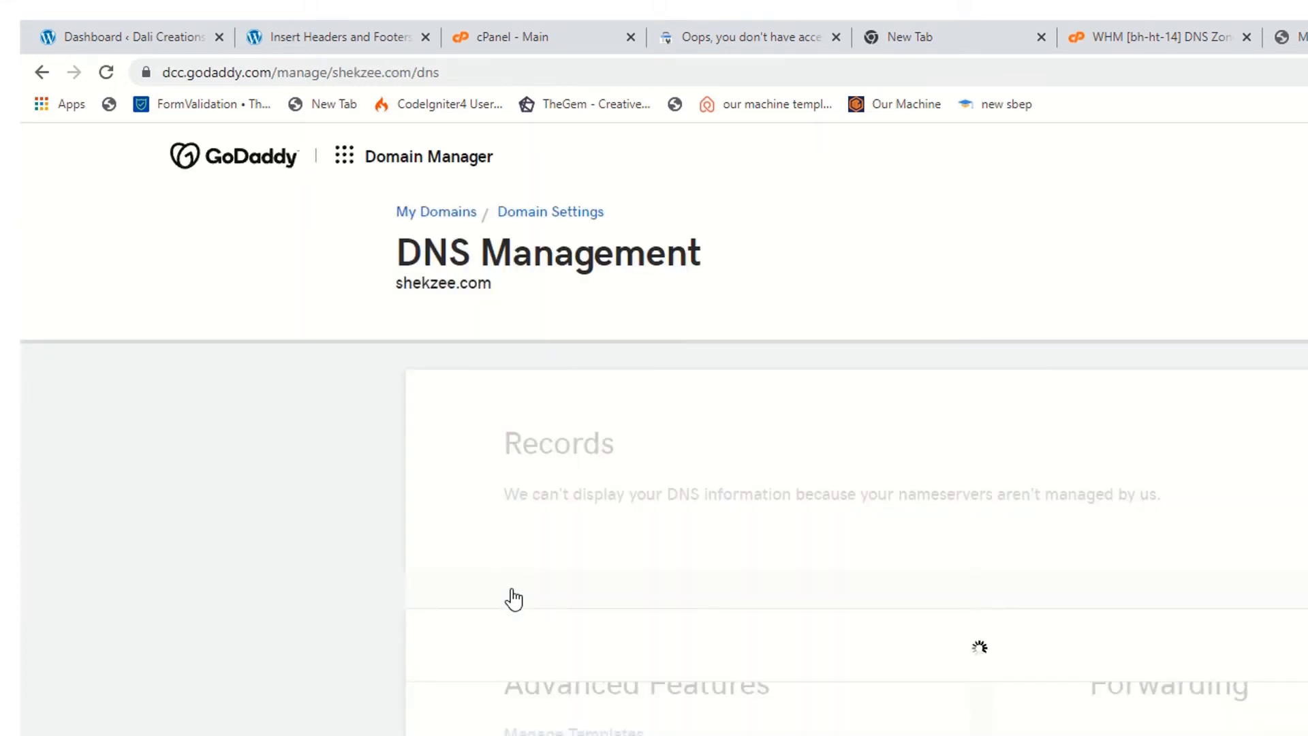
scroll(513, 599, "down", 5)
left_click_drag(493, 347, 886, 332)
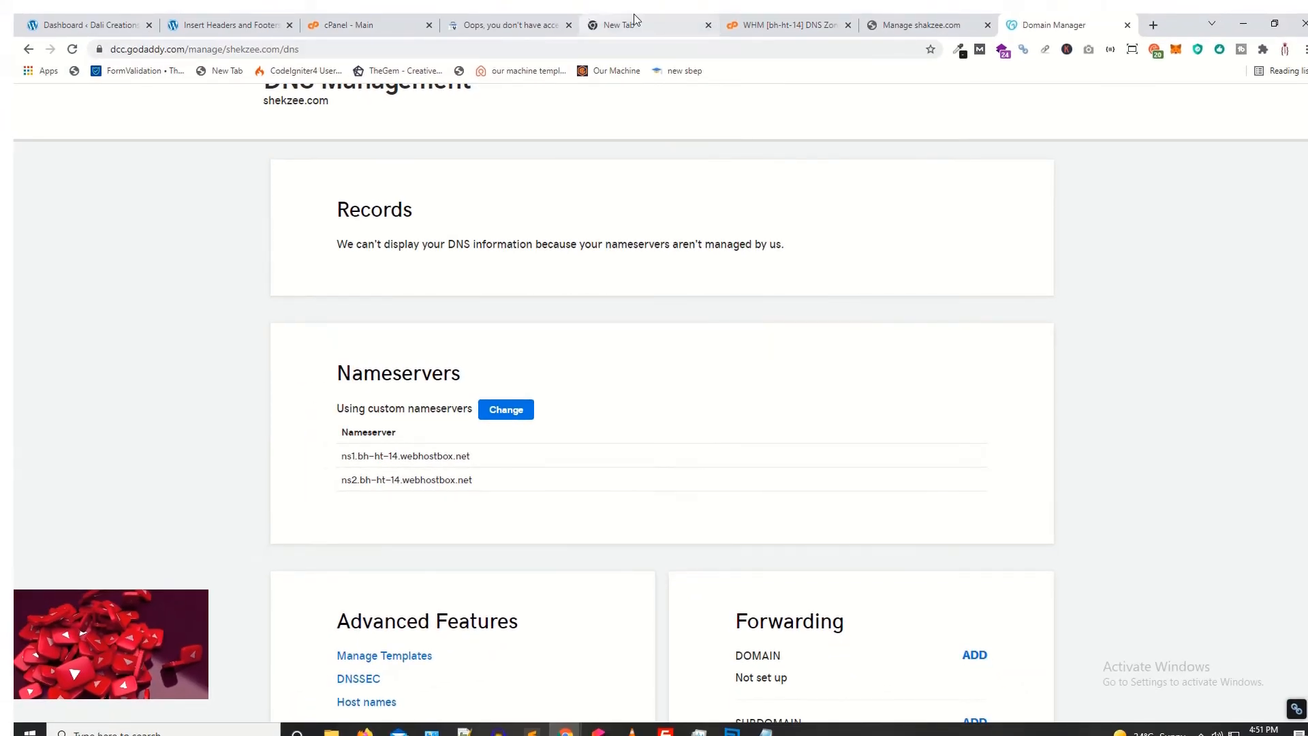
Close the unused new tab and copy the TXT verification record for shekzee.com from Search Console.
left_click(787, 24)
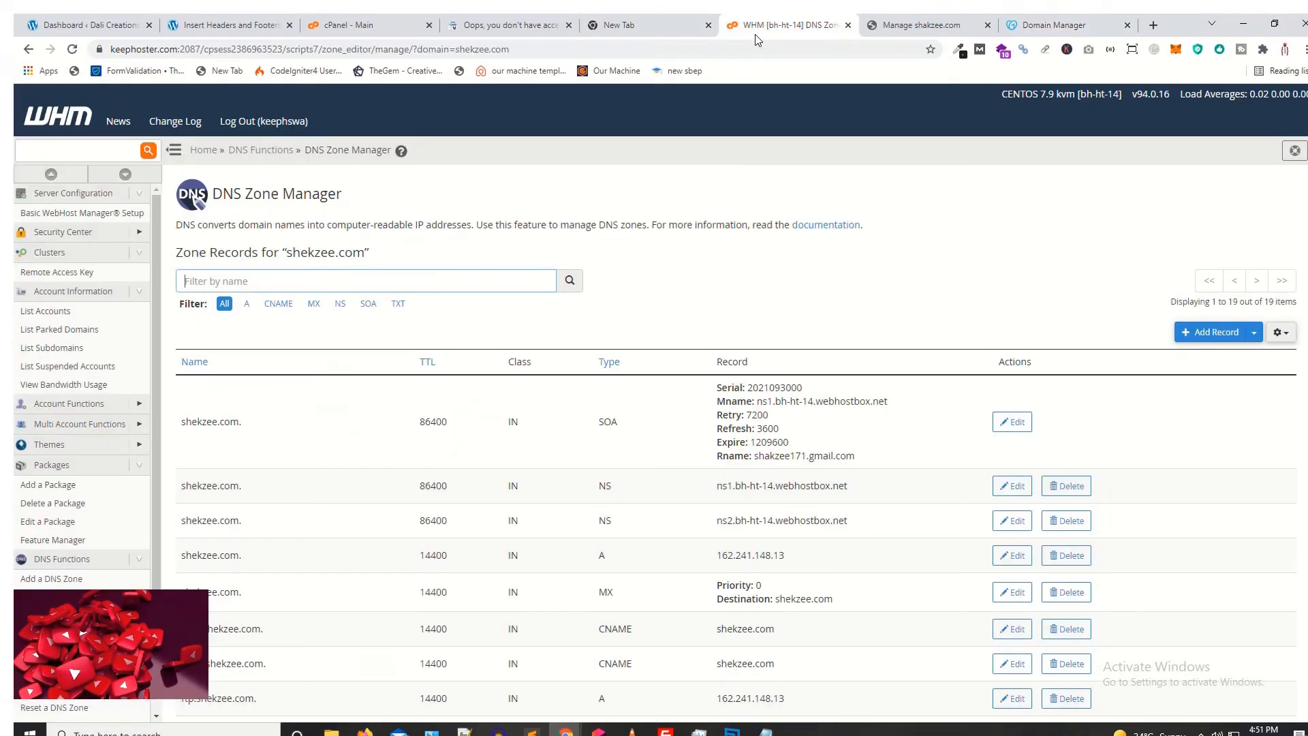
left_click(678, 24)
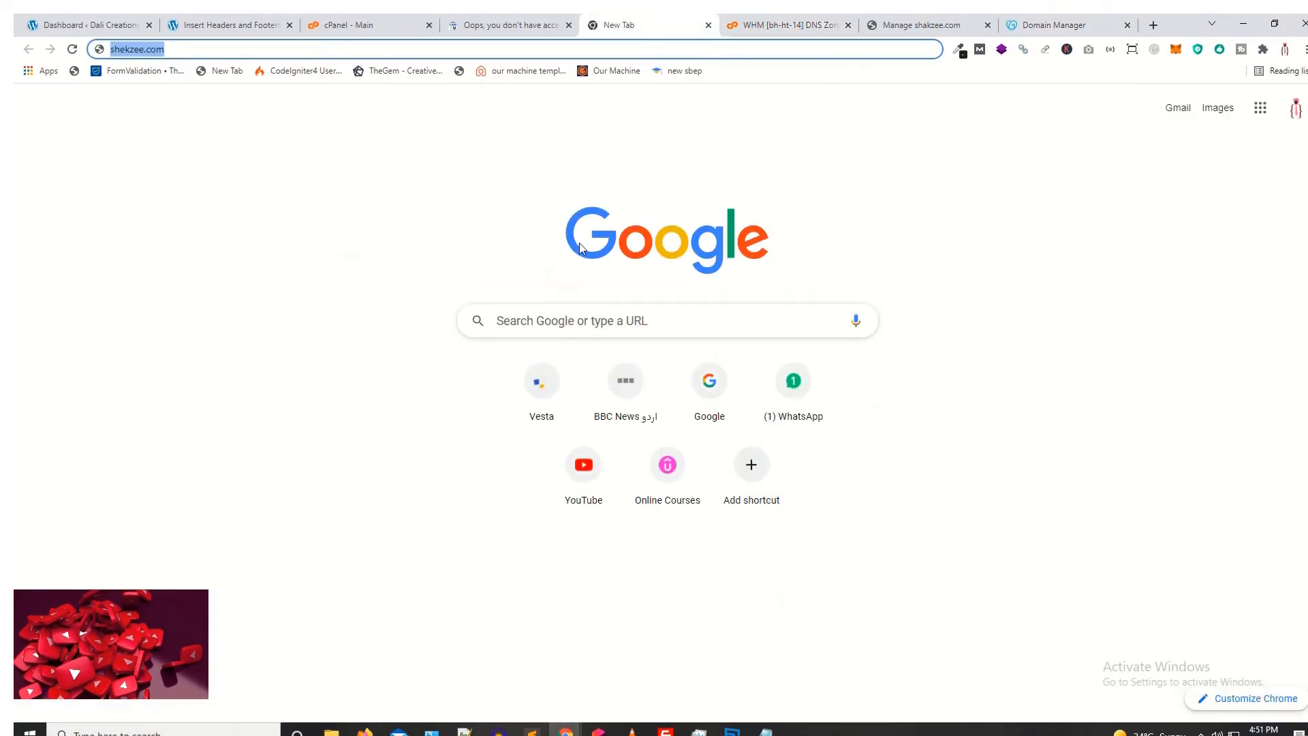
left_click(708, 25)
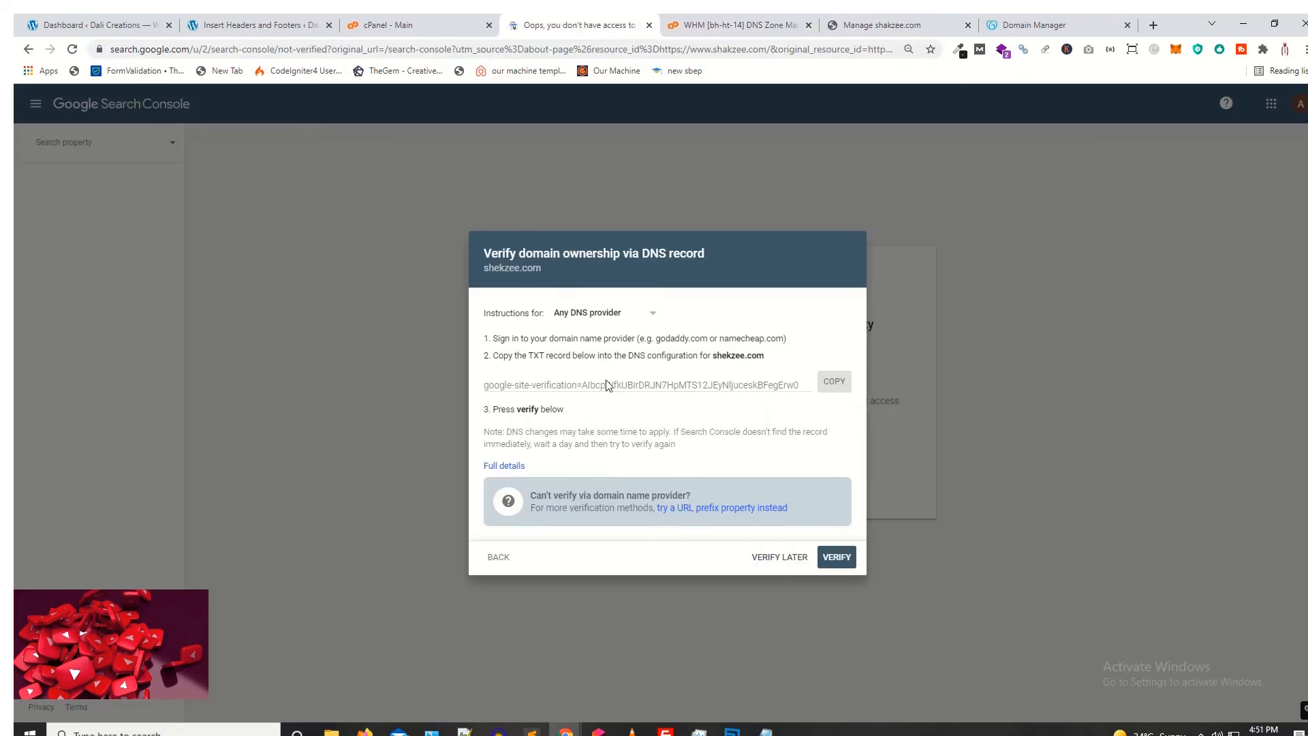
double_click(534, 356)
left_click(836, 383)
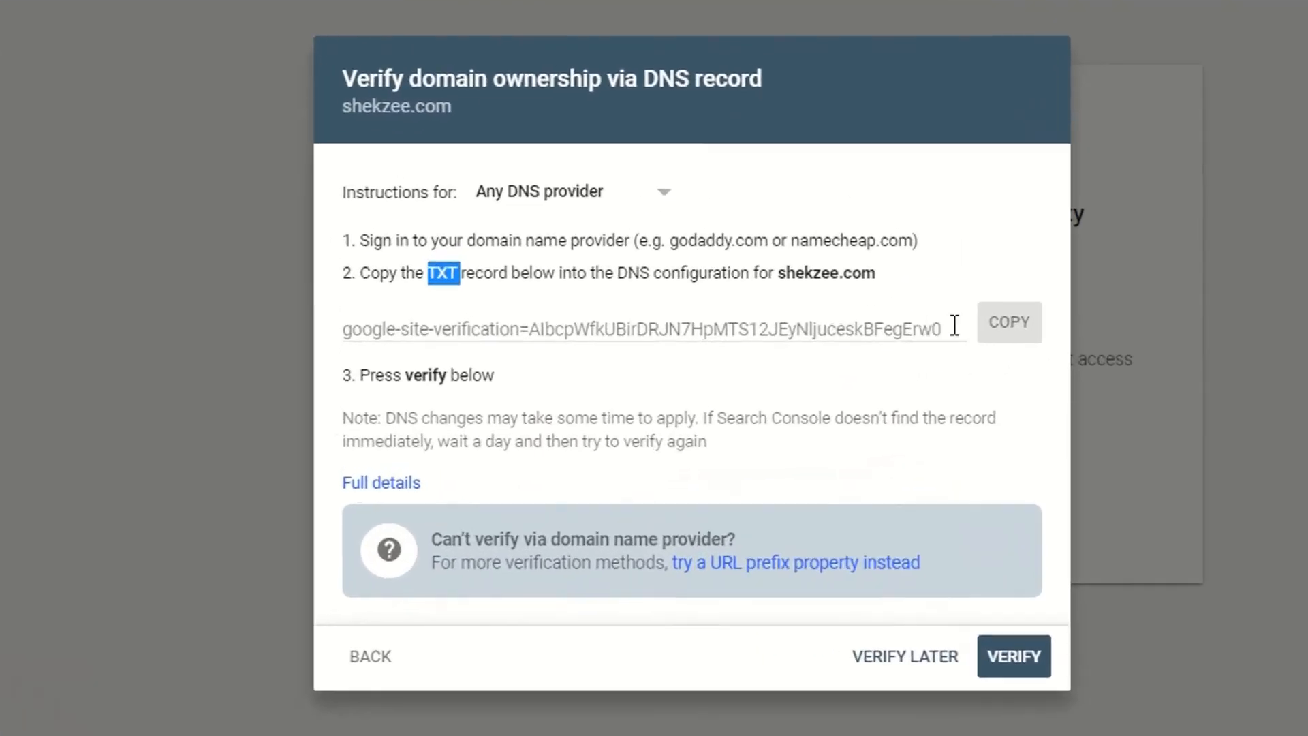
triple_click(827, 321)
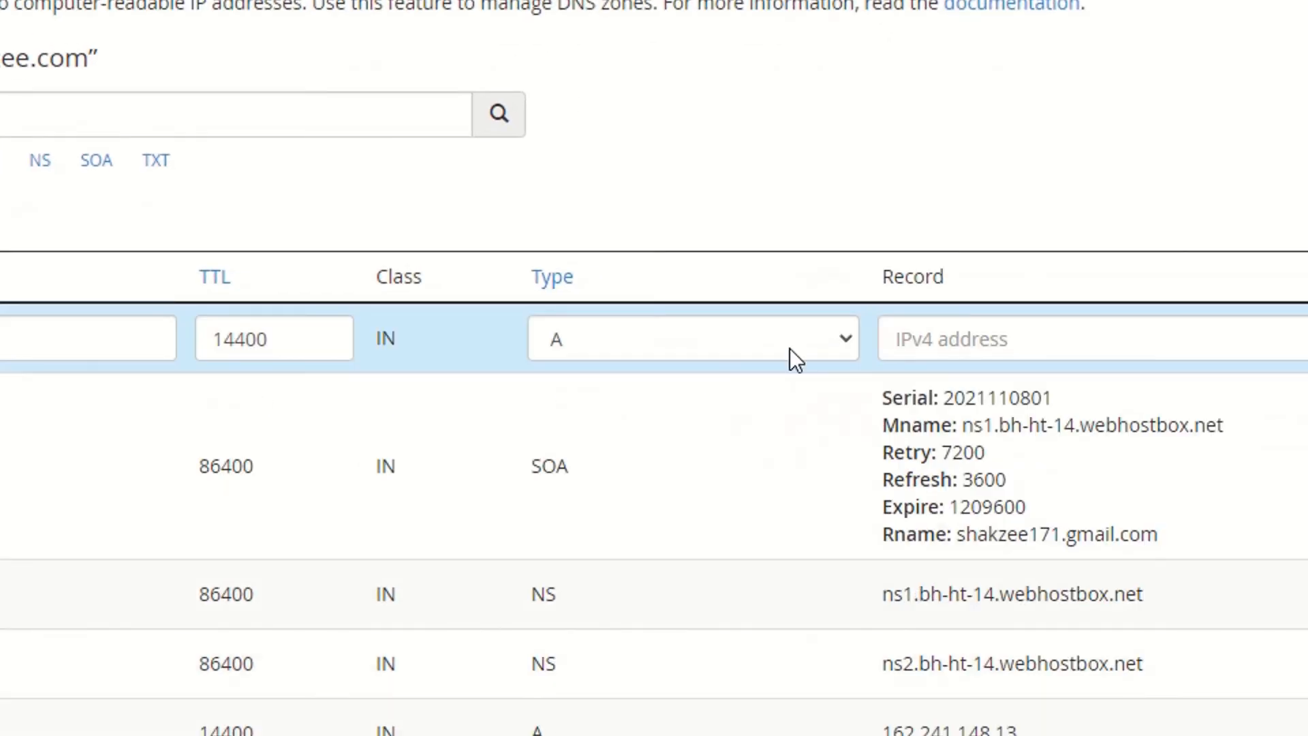
Set the new WHM zone record's type to TXT and its name to shekzee.com.
left_click(669, 349)
left_click(685, 699)
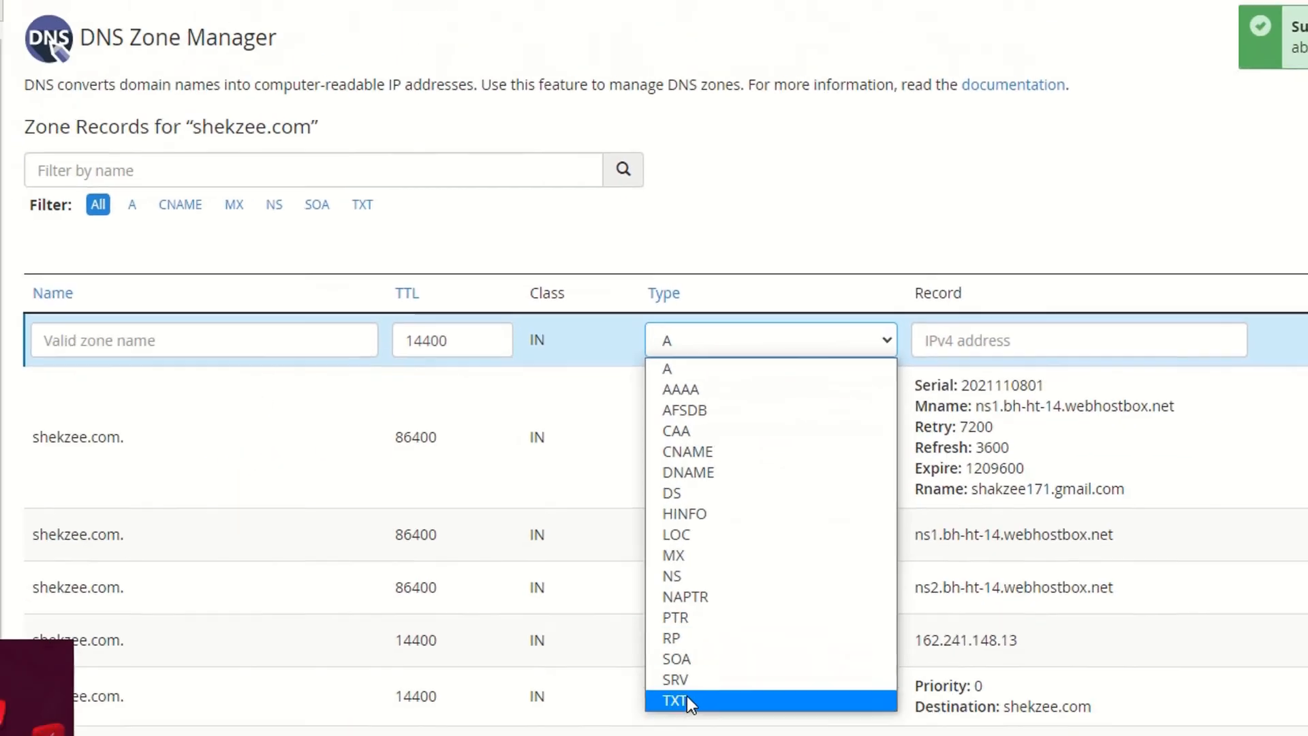
left_click_drag(37, 455, 122, 457)
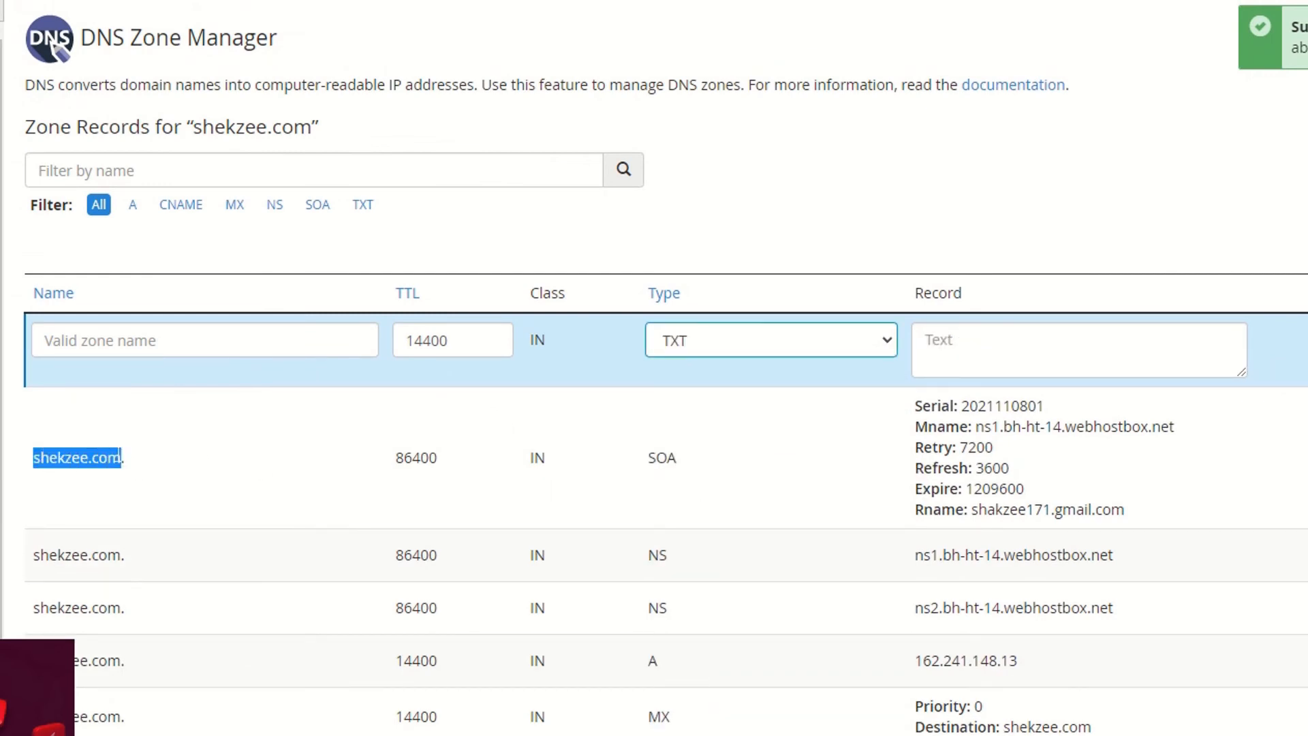
left_click(99, 349)
type("shekzee.com")
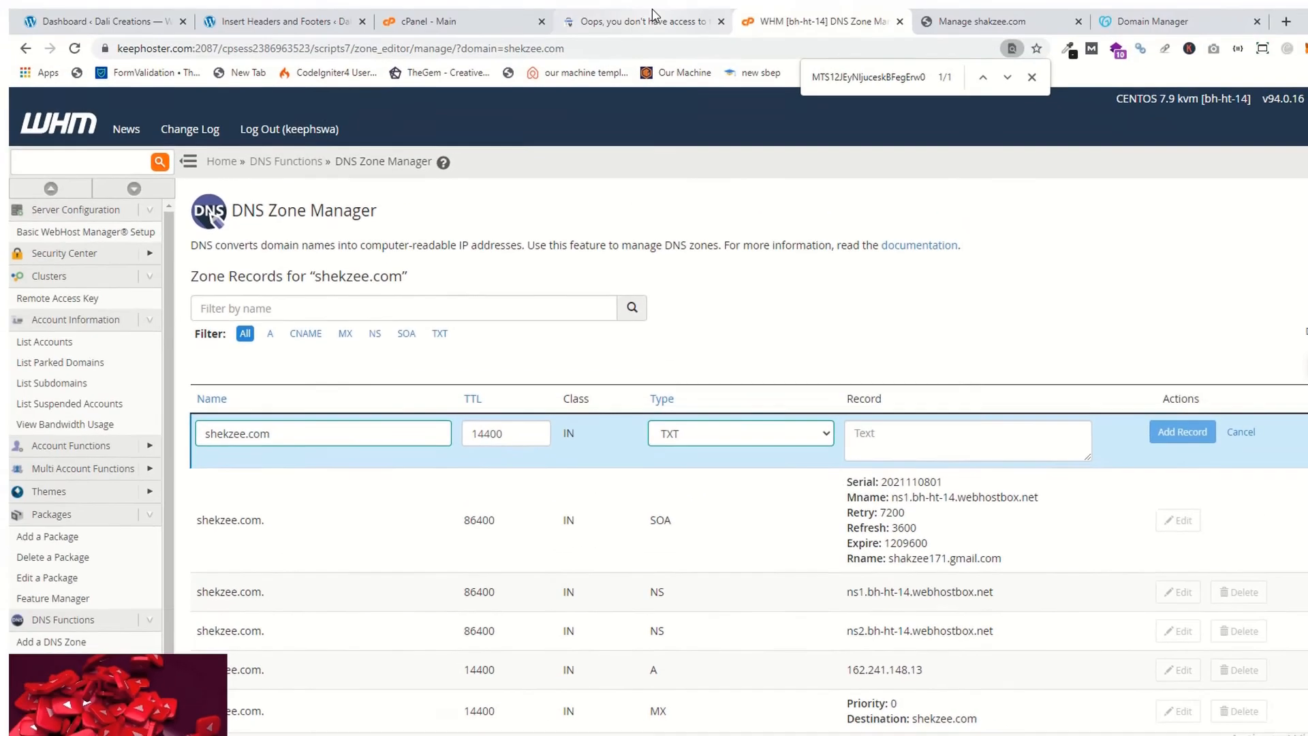
Copy the complete TXT verification record for shekzee.com from Search Console again.
left_click(654, 16)
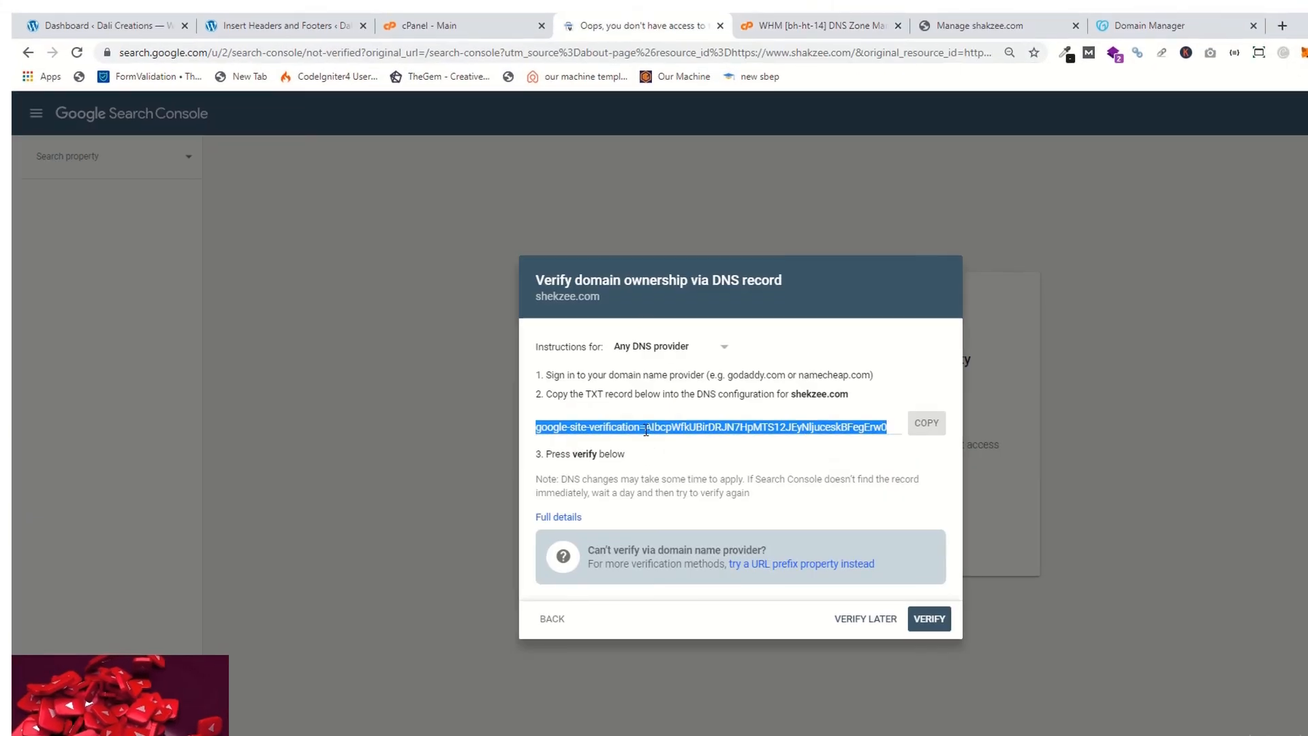
key("ctrl+a")
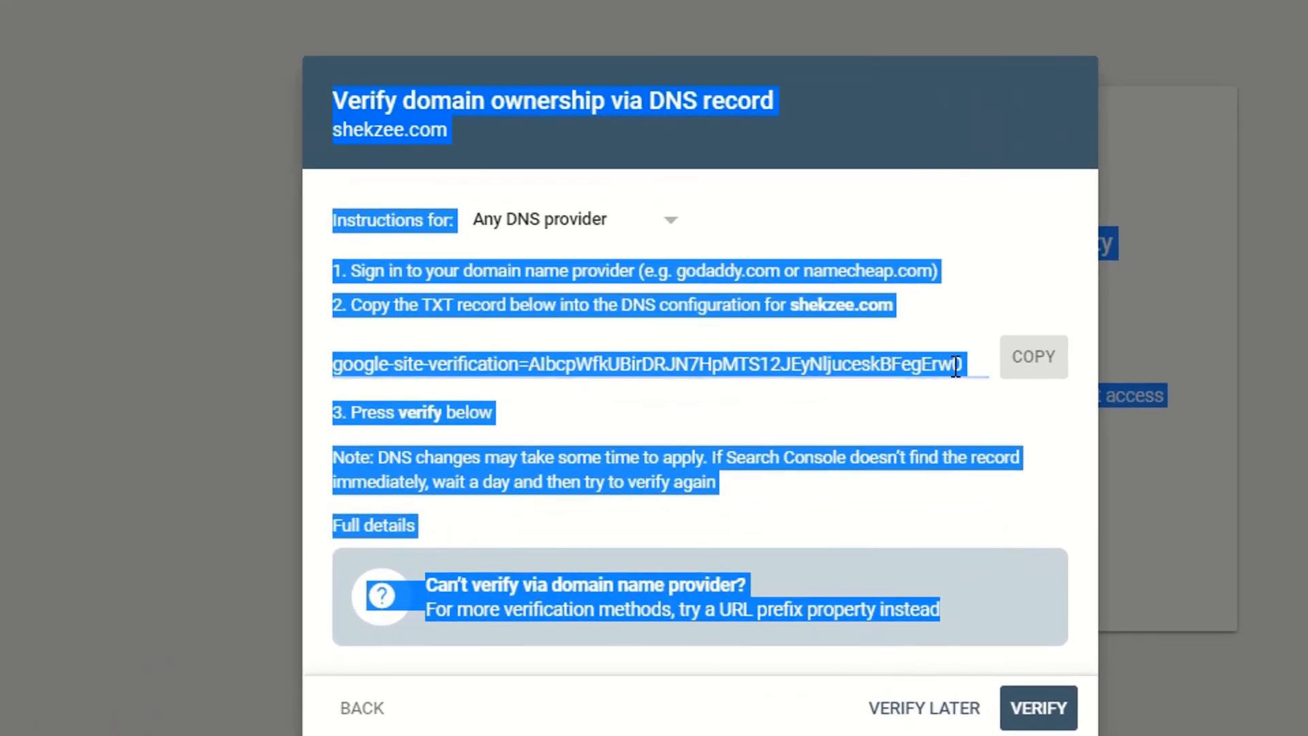
left_click(956, 366)
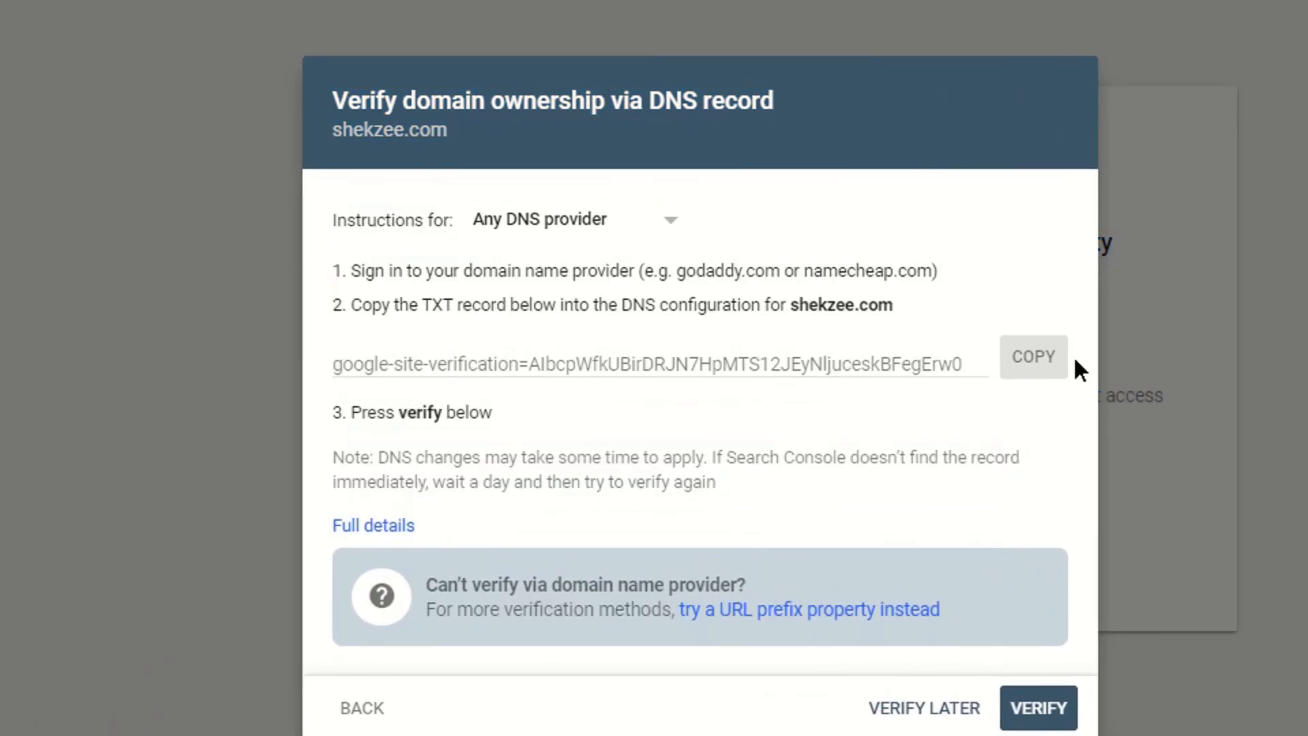
left_click(853, 362)
key("ctrl+c")
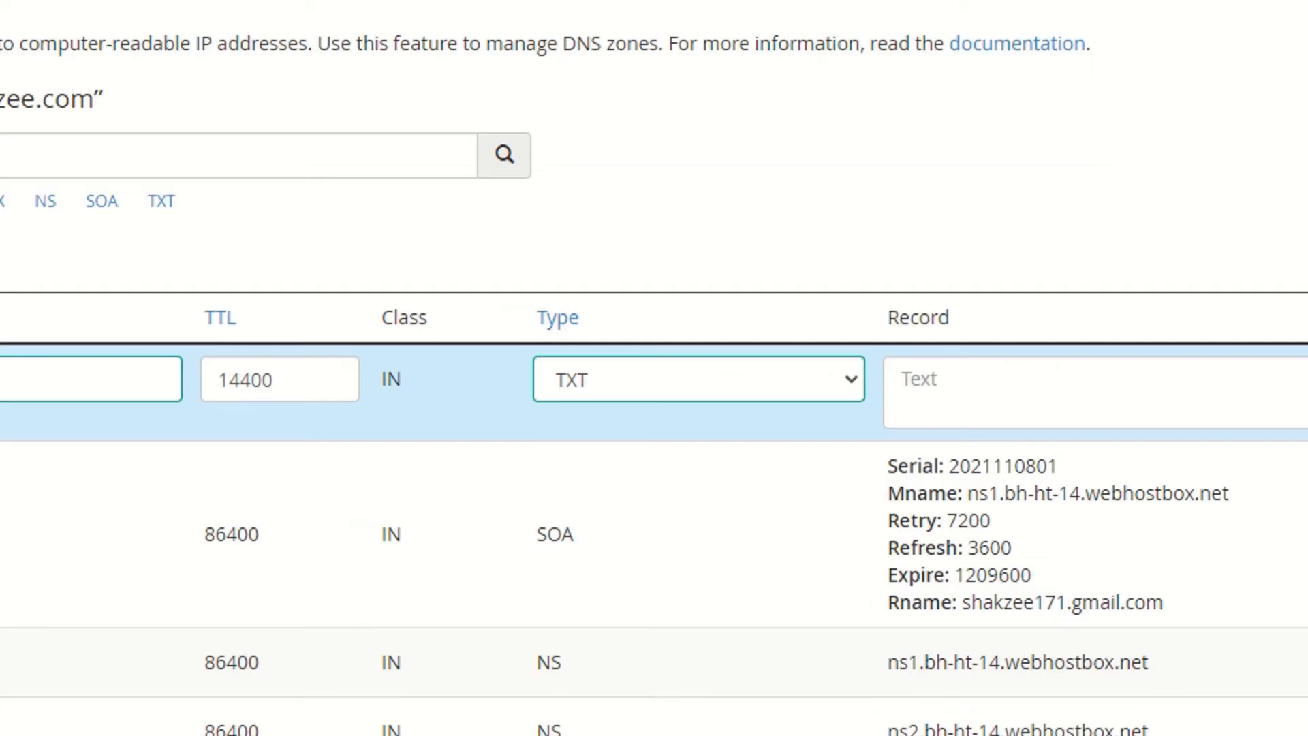
Paste the verification token as the TXT record's text in WHM, add the record, and locate it among the zone records.
left_click(1008, 409)
type("google-site-verification=AIbcpWfkUBirDRJN7HpMTS12JEyNljuzeskBFegErw0")
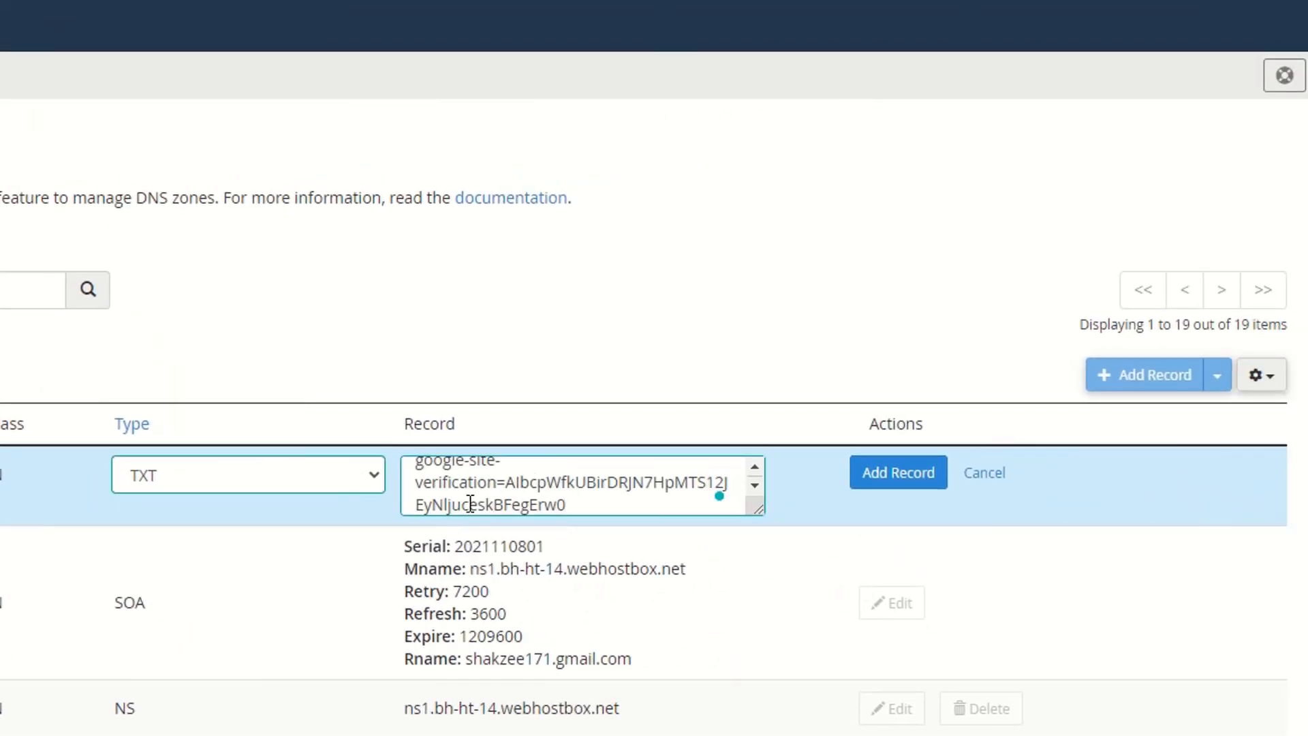
left_click(894, 477)
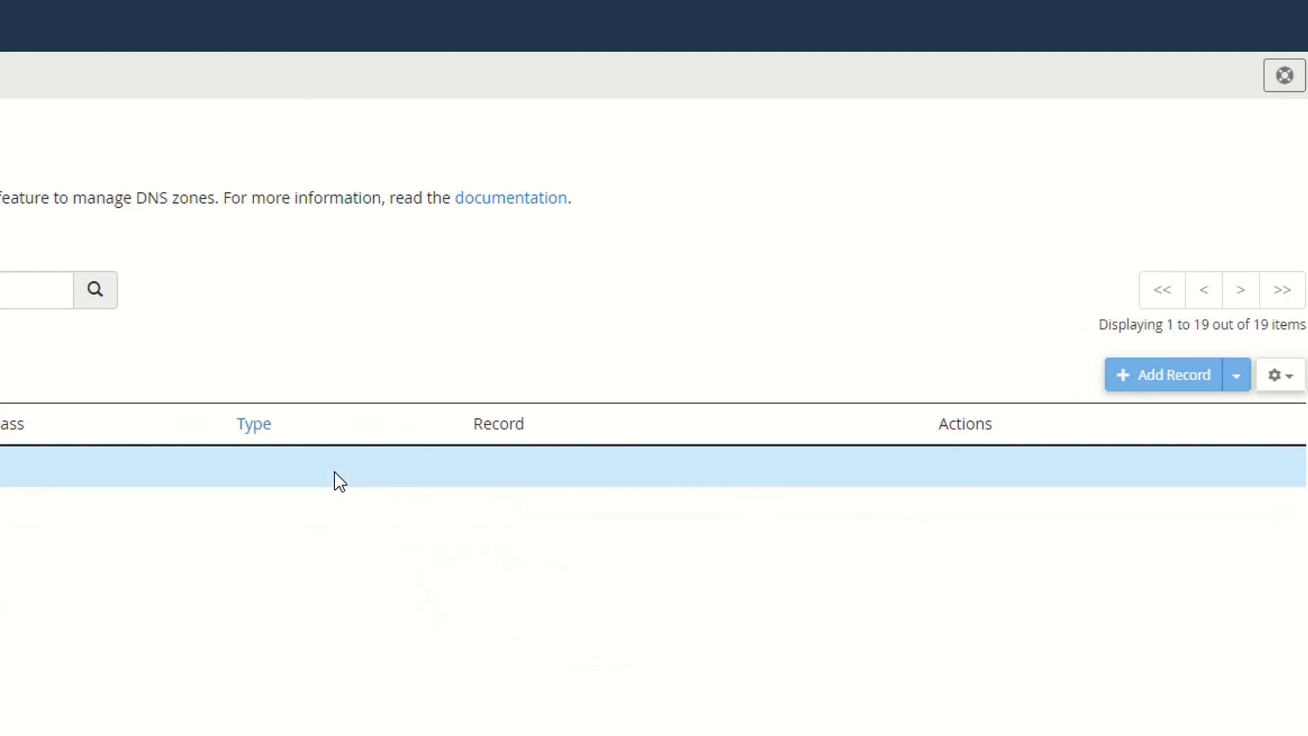
key("ctrl+f")
key("ctrl+v")
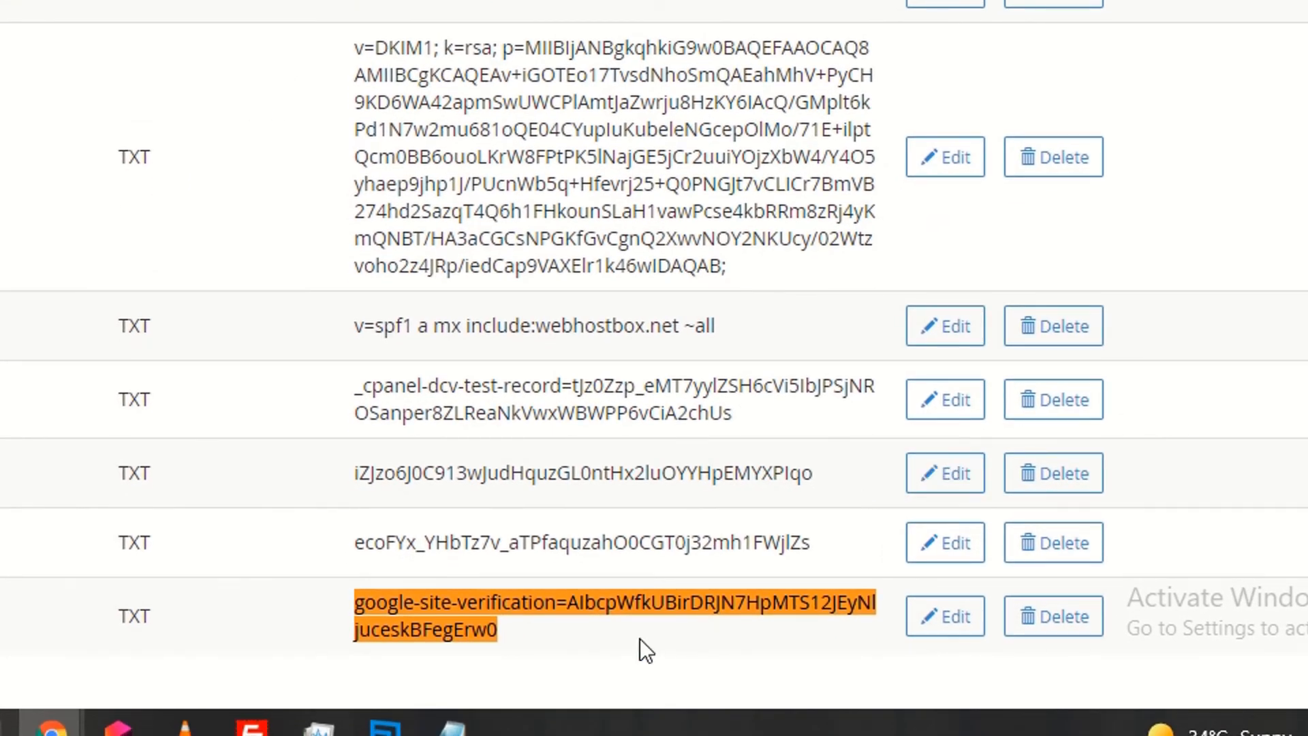
Verify ownership of shekzee.com in Search Console and open its domain property overview past the welcome dialog.
key("ctrl+Tab")
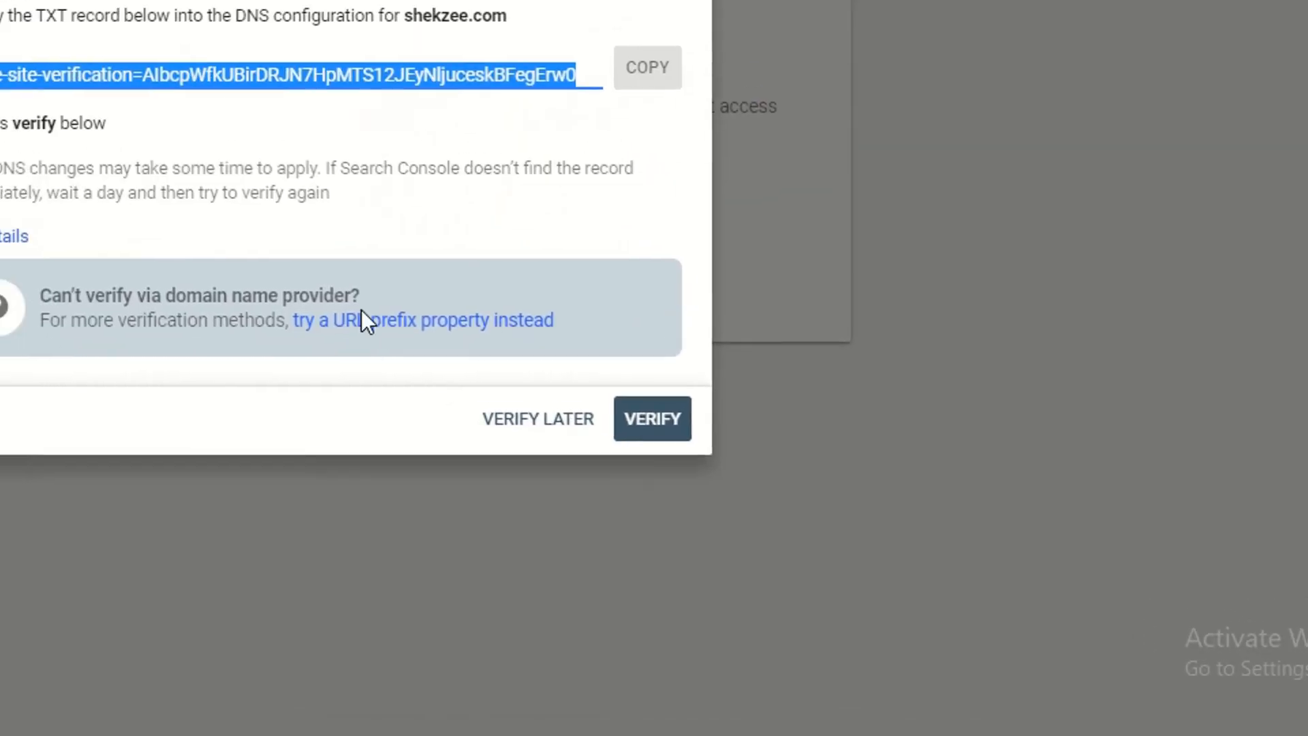
left_click(958, 626)
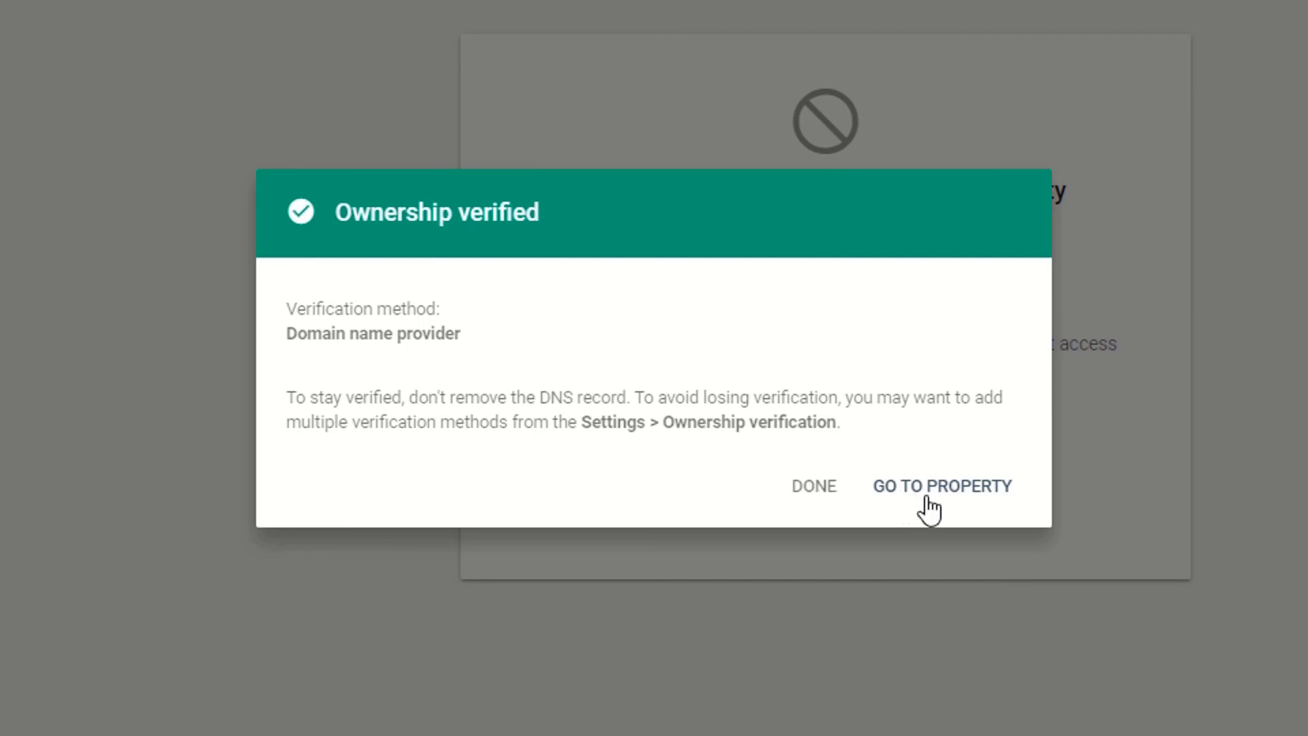
left_click(826, 490)
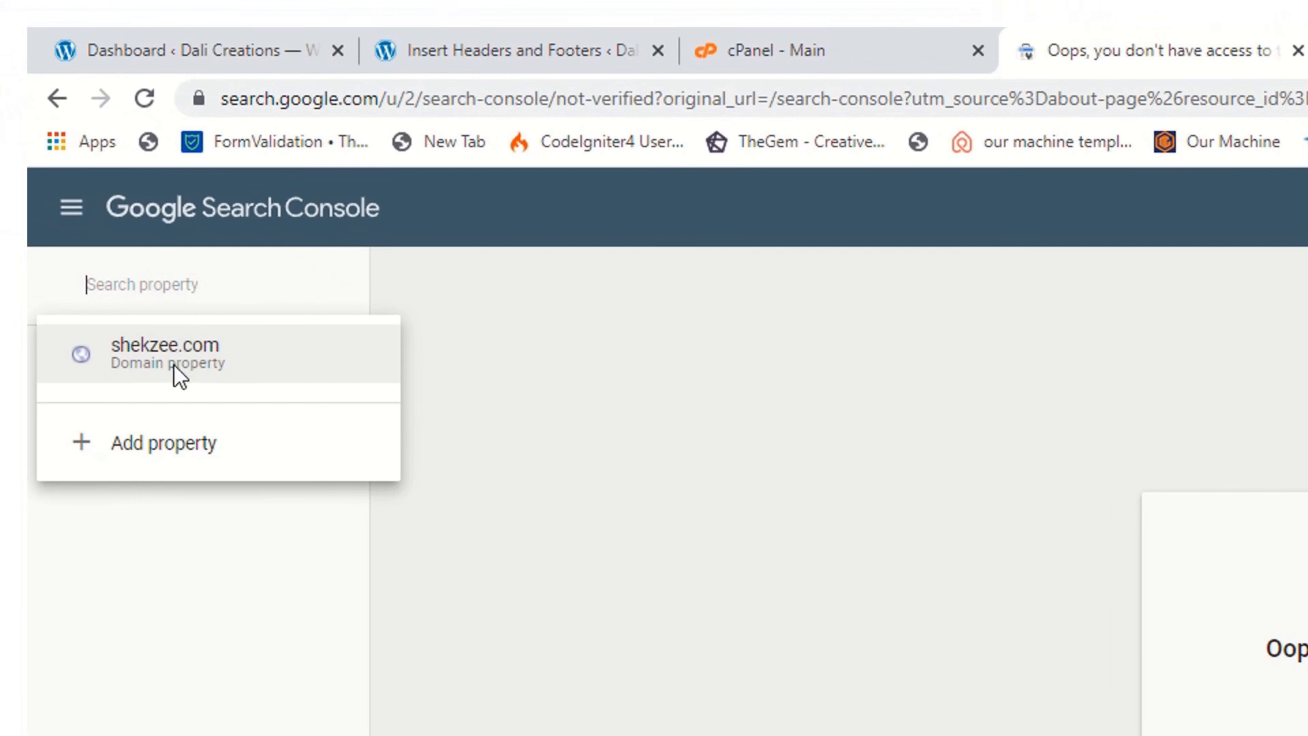
left_click(174, 365)
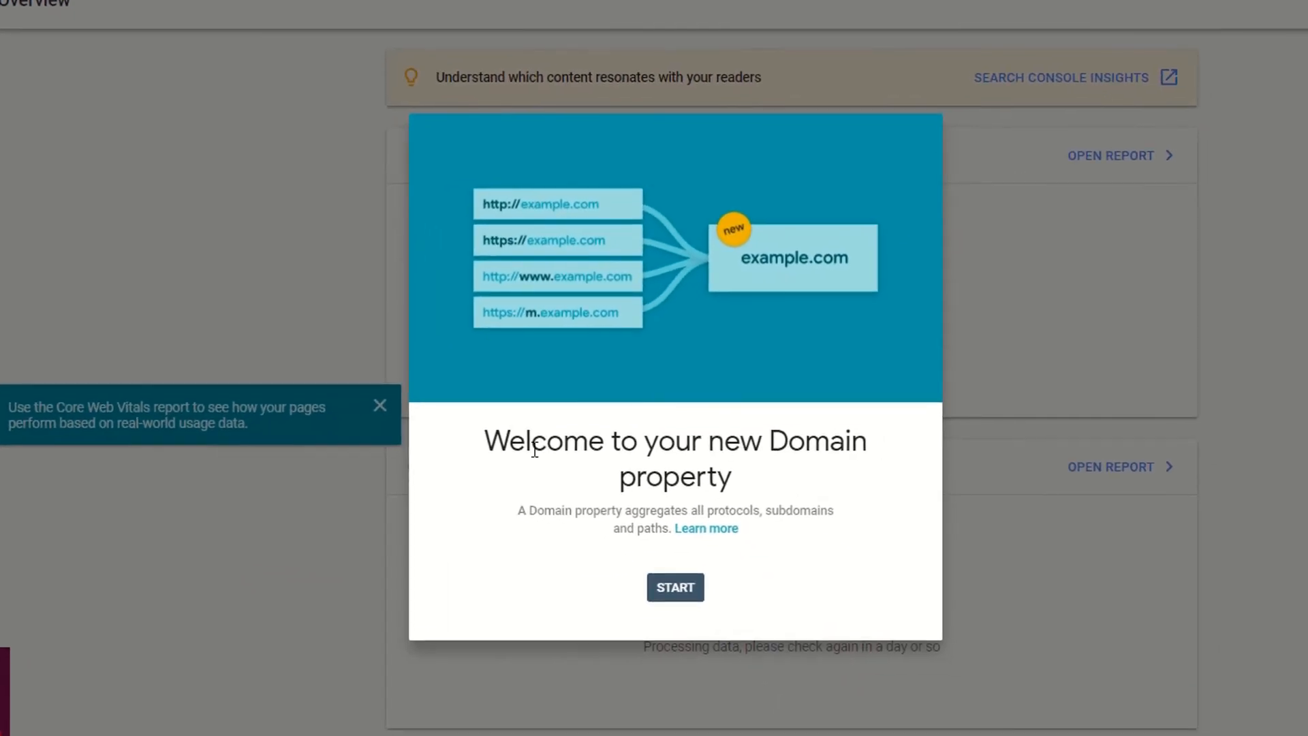
left_click(675, 587)
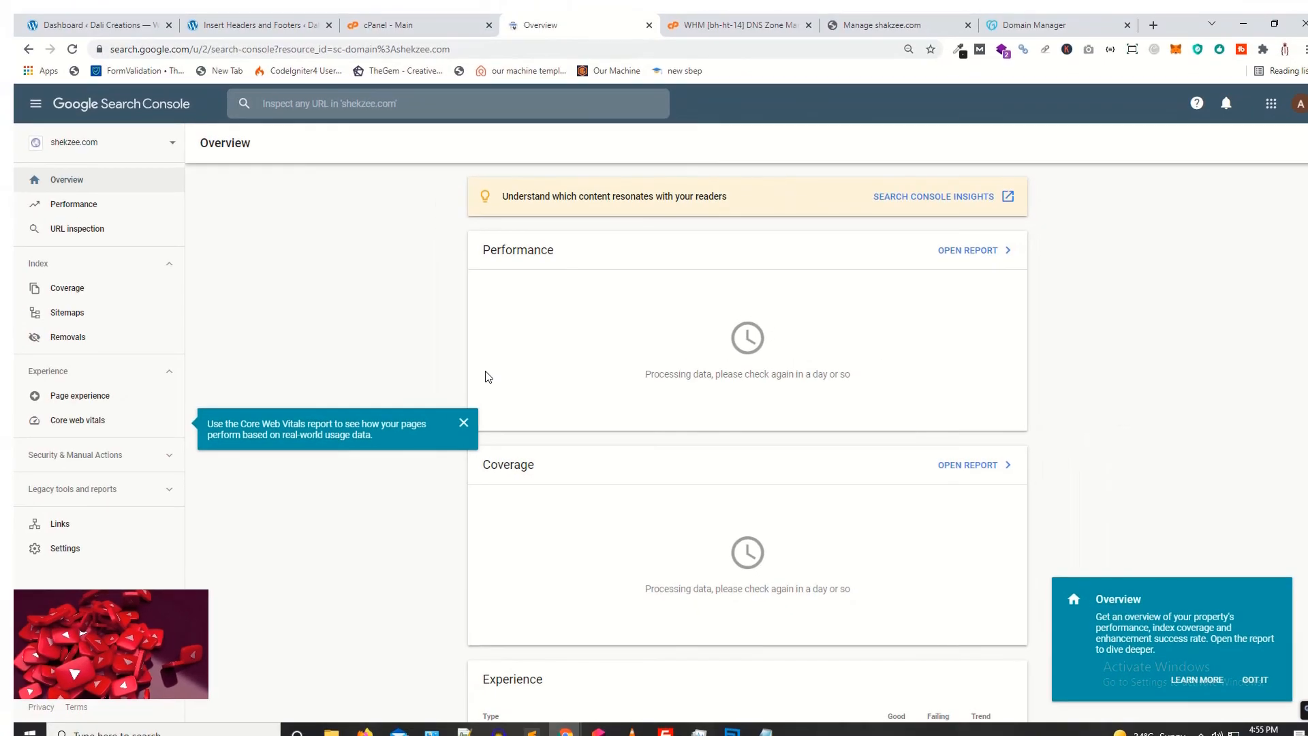
key("alt+Tab")
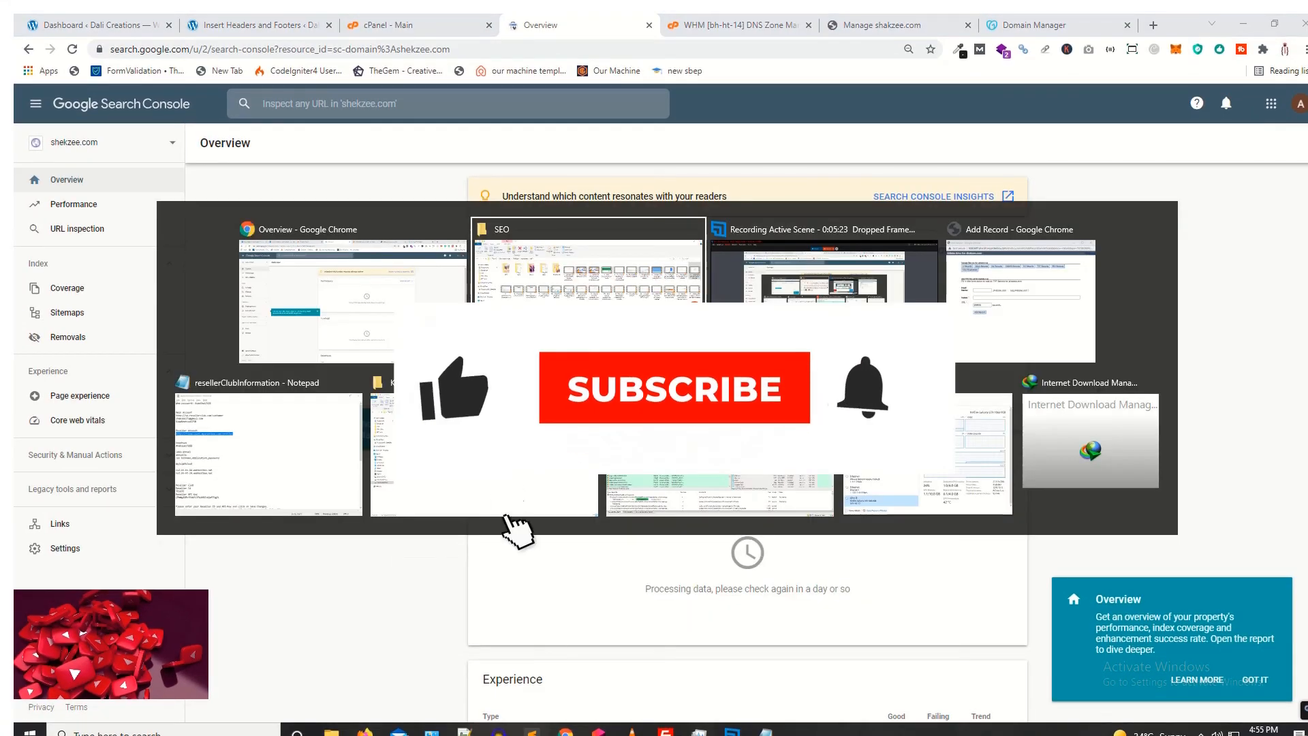
key("Tab")
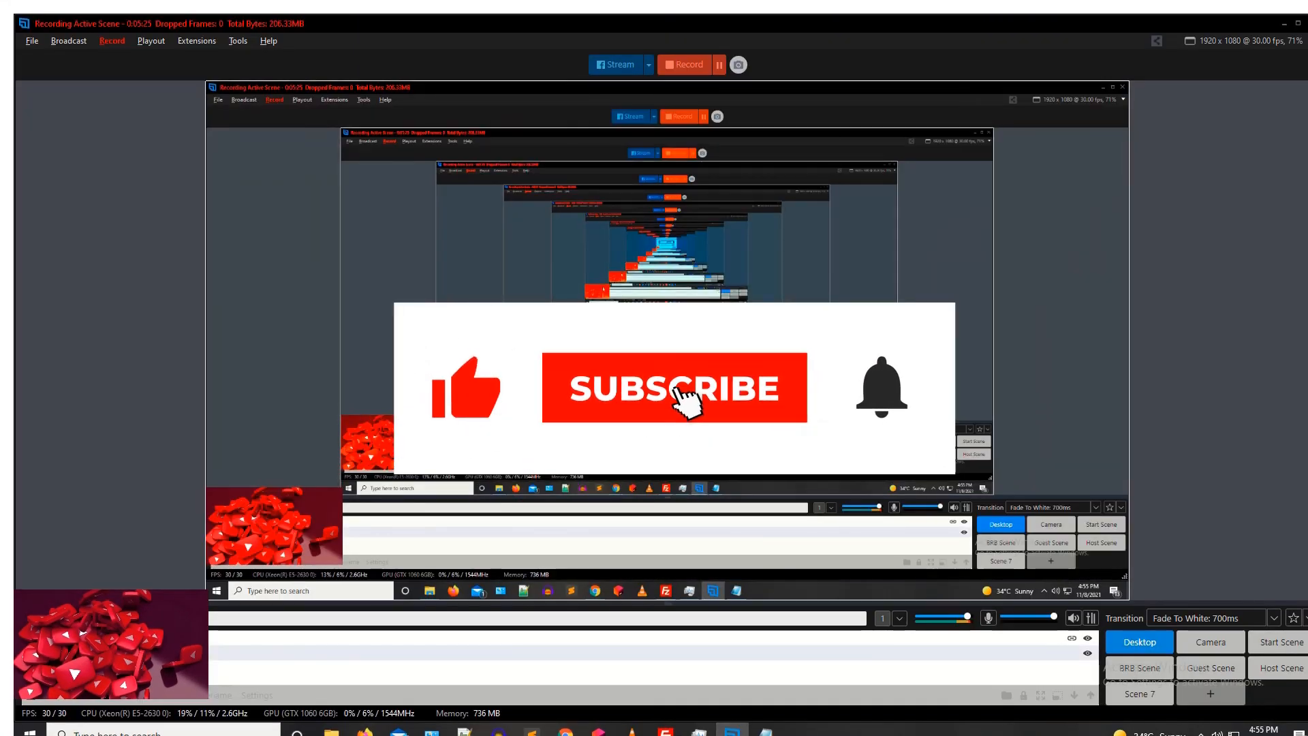
key("alt+Tab")
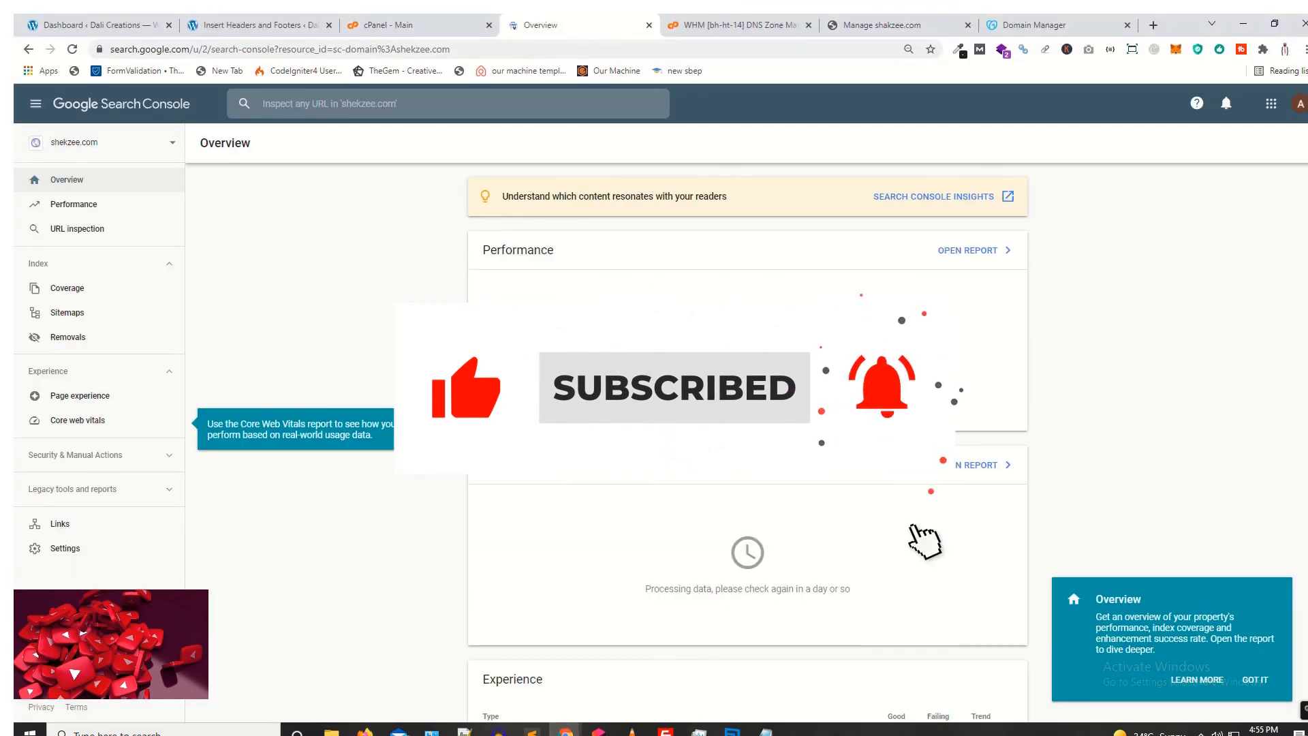